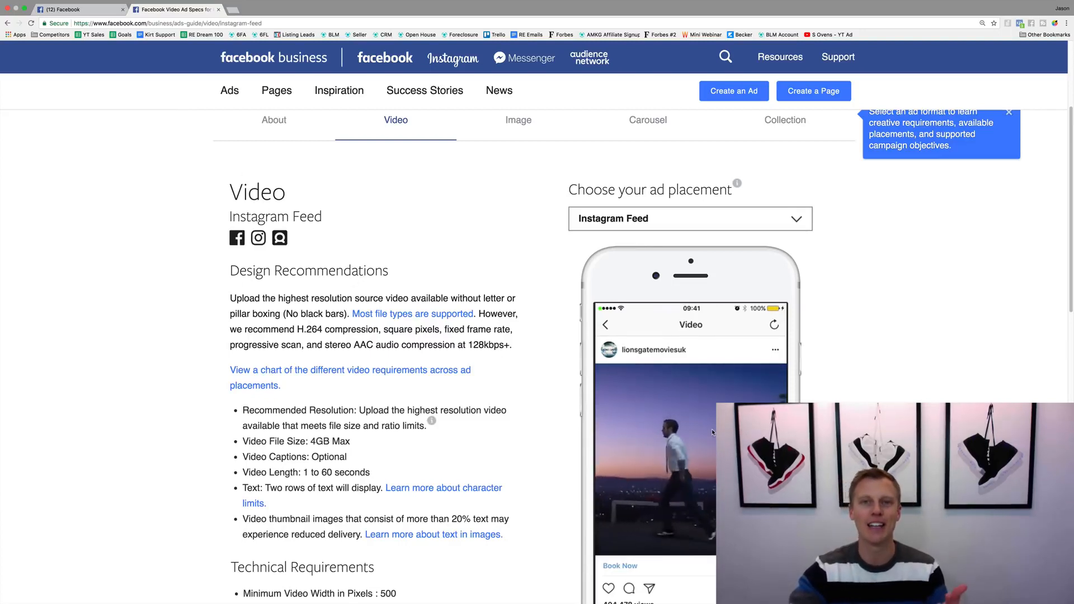
Review the Instagram Feed video ad specs in the Facebook Ads Guide, including placement options, video length and technical requirements
click(791, 218)
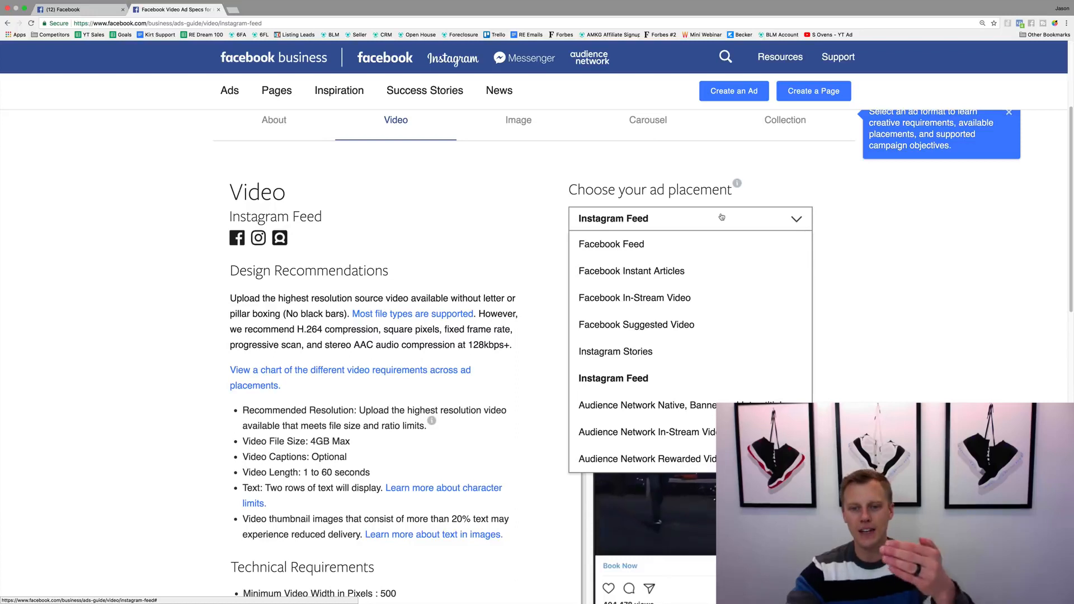
click(905, 348)
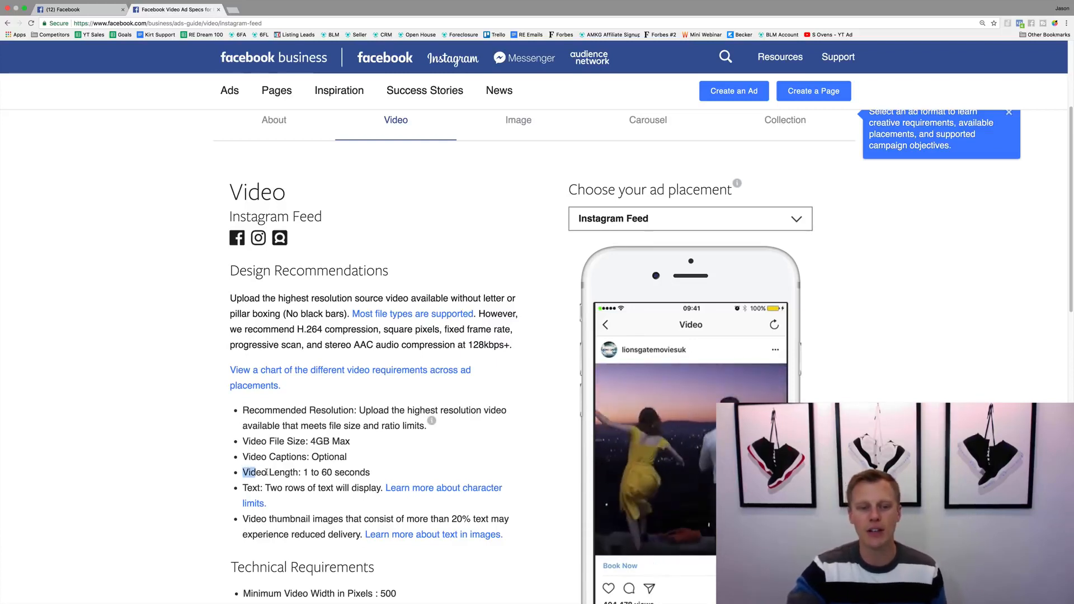
drag(244, 472, 375, 473)
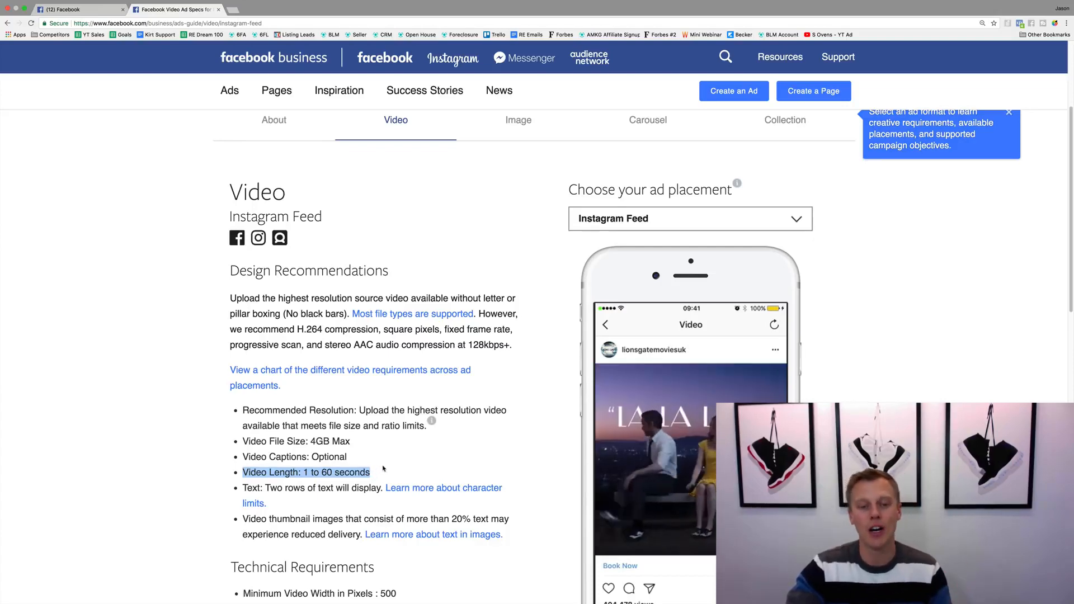
click(385, 469)
scroll(385, 468, down, 5)
scroll(325, 307, up, 1)
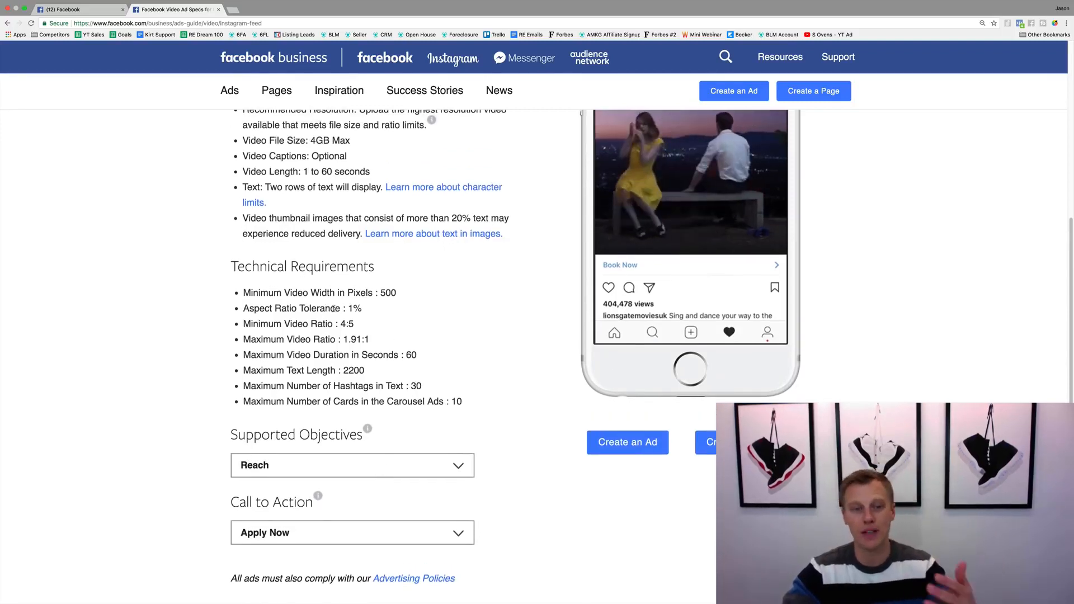
scroll(329, 307, up, 1)
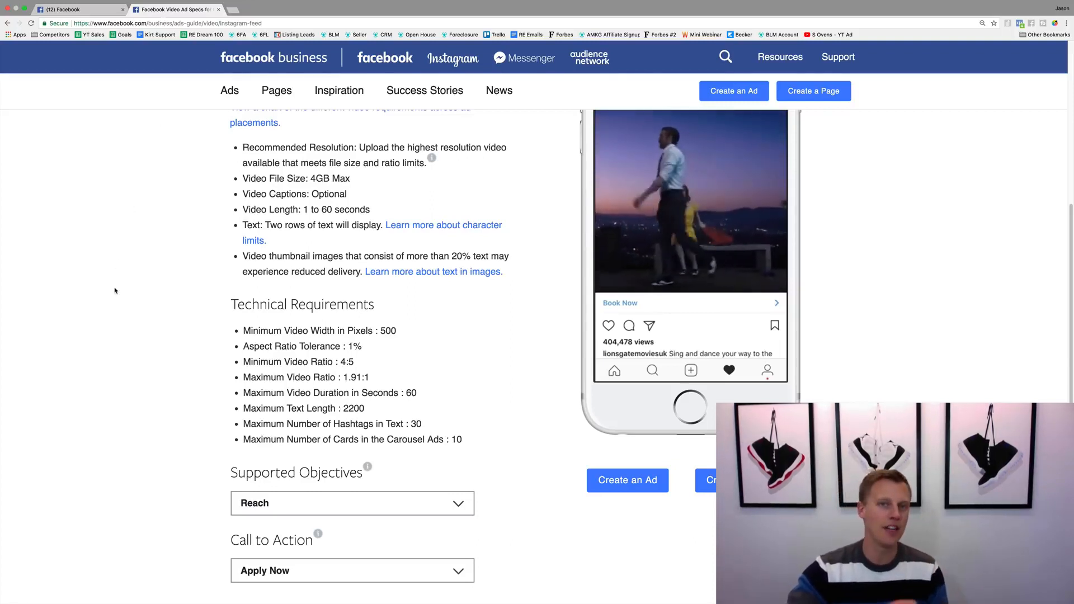
scroll(115, 290, up, 10)
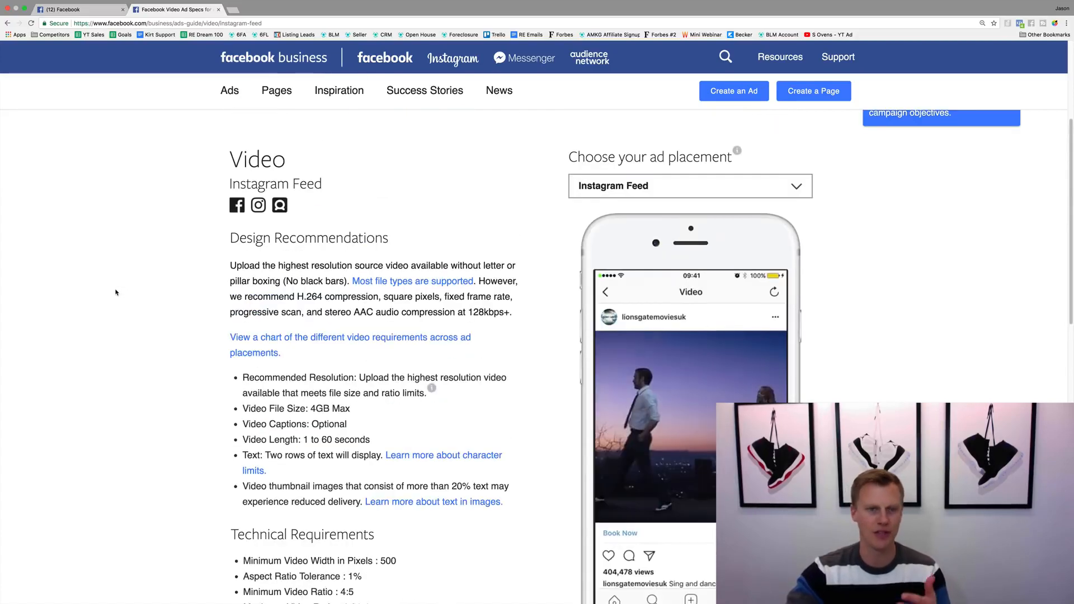
scroll(117, 295, up, 2)
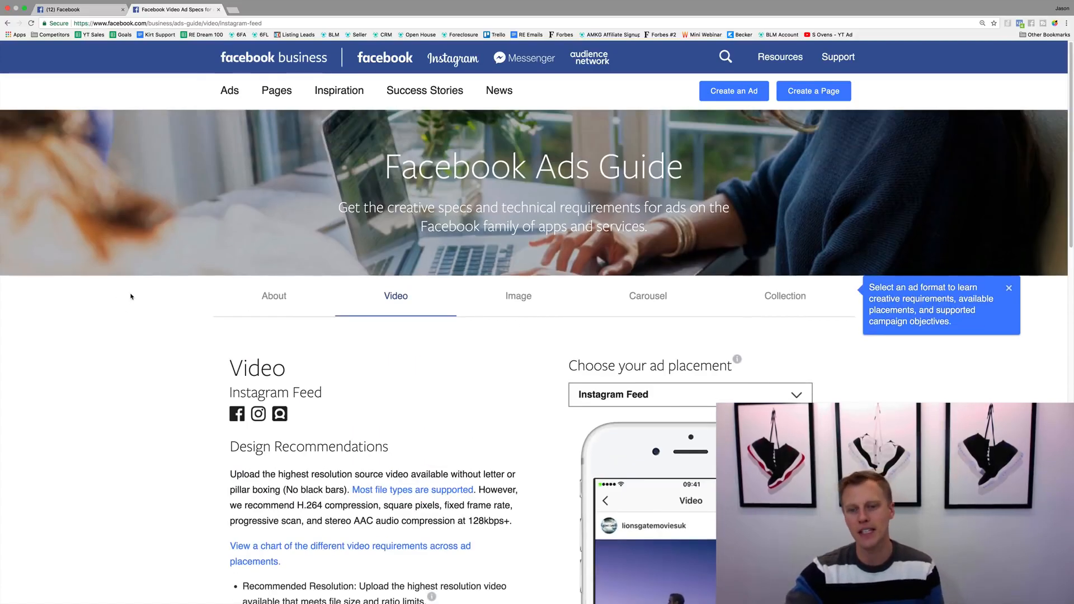
scroll(133, 304, down, 2)
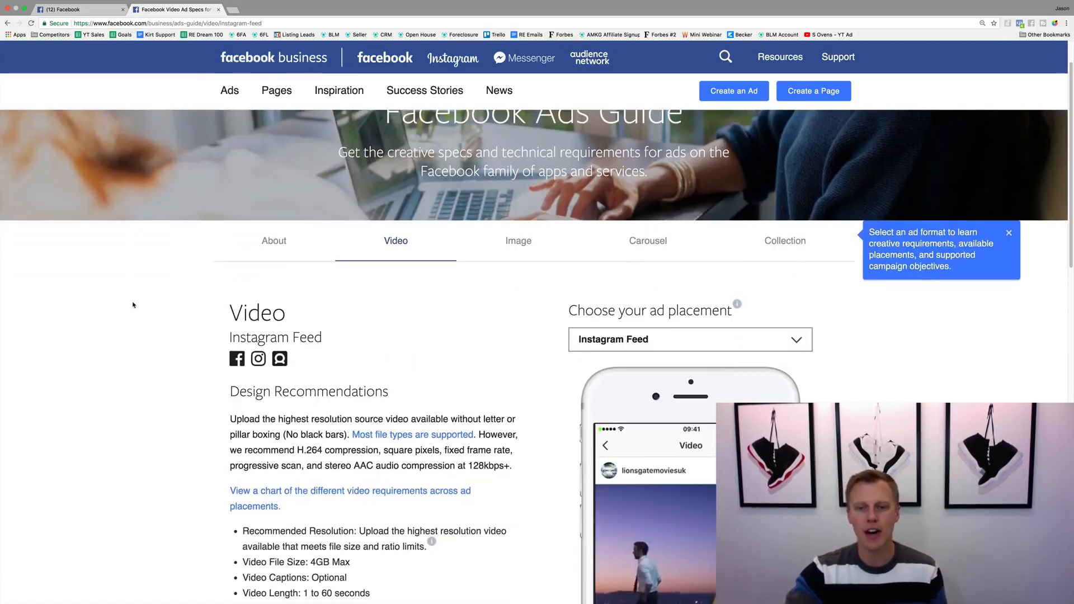
Switch the video ad placement to Instagram Stories and check its video length requirement
click(662, 340)
click(650, 472)
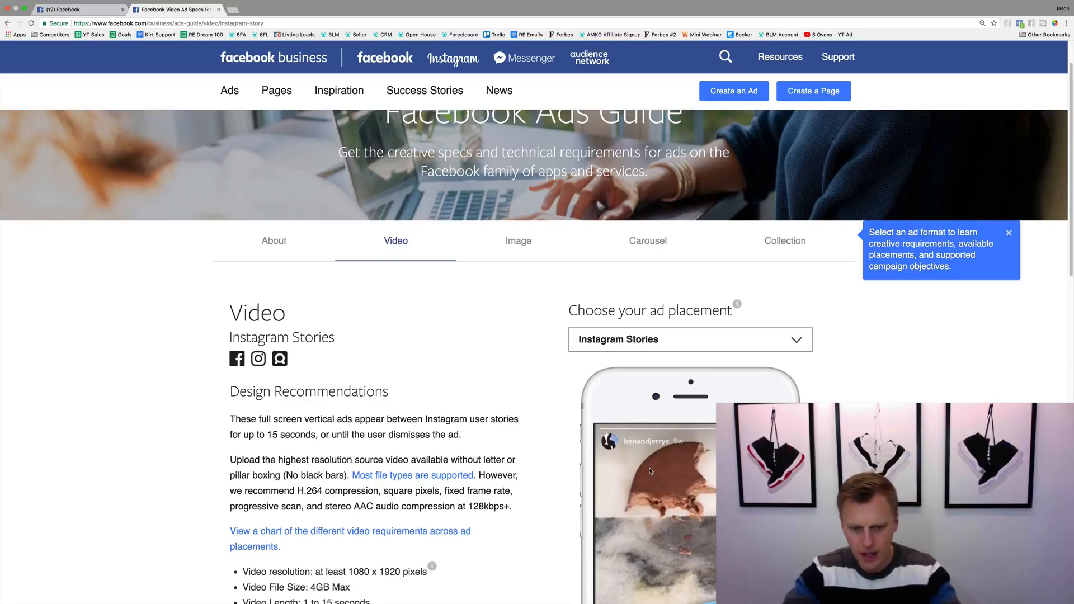
scroll(534, 470, down, 3)
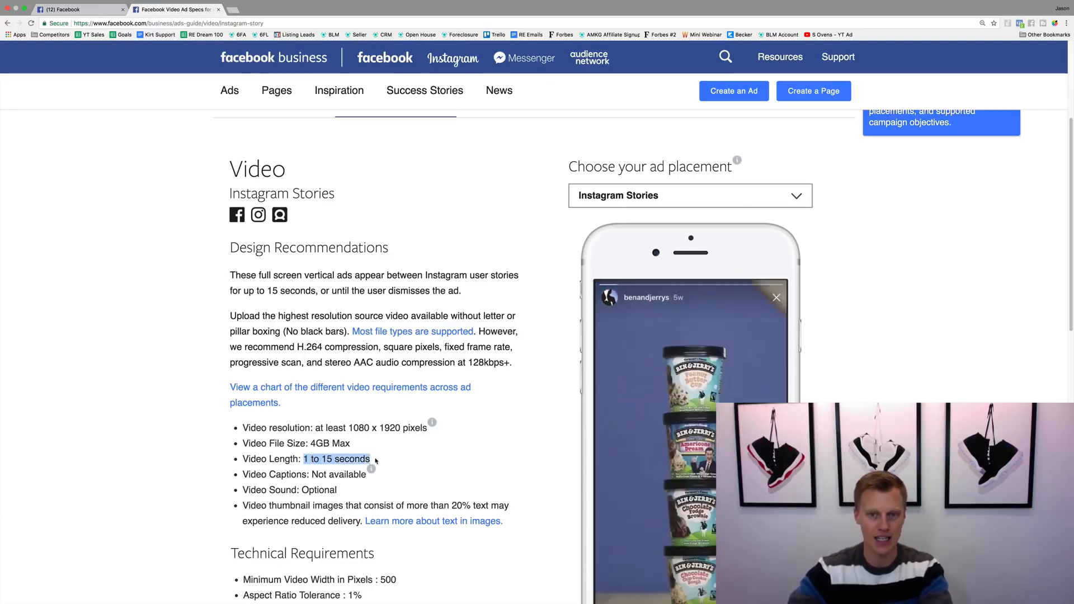
click(376, 460)
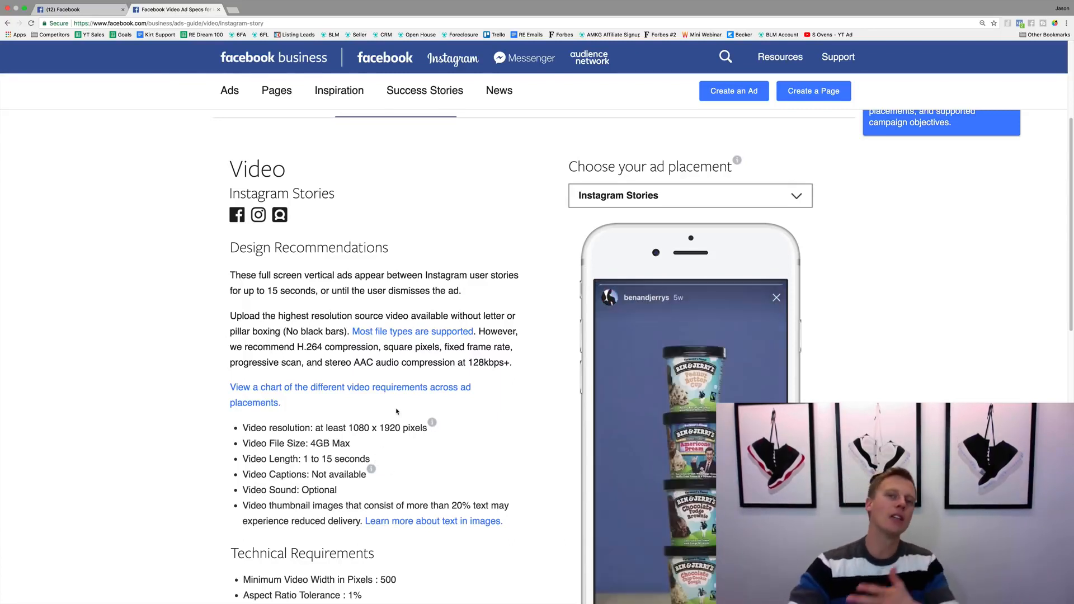
Return to the Facebook home page, begin creating an ad, and start over instead of continuing the saved draft
click(90, 11)
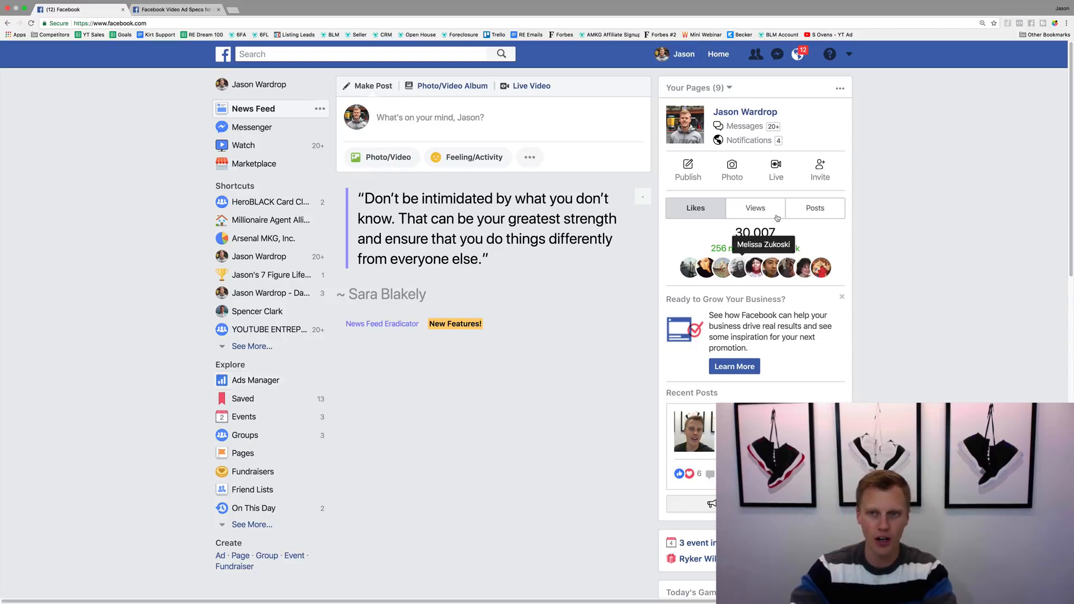
click(849, 55)
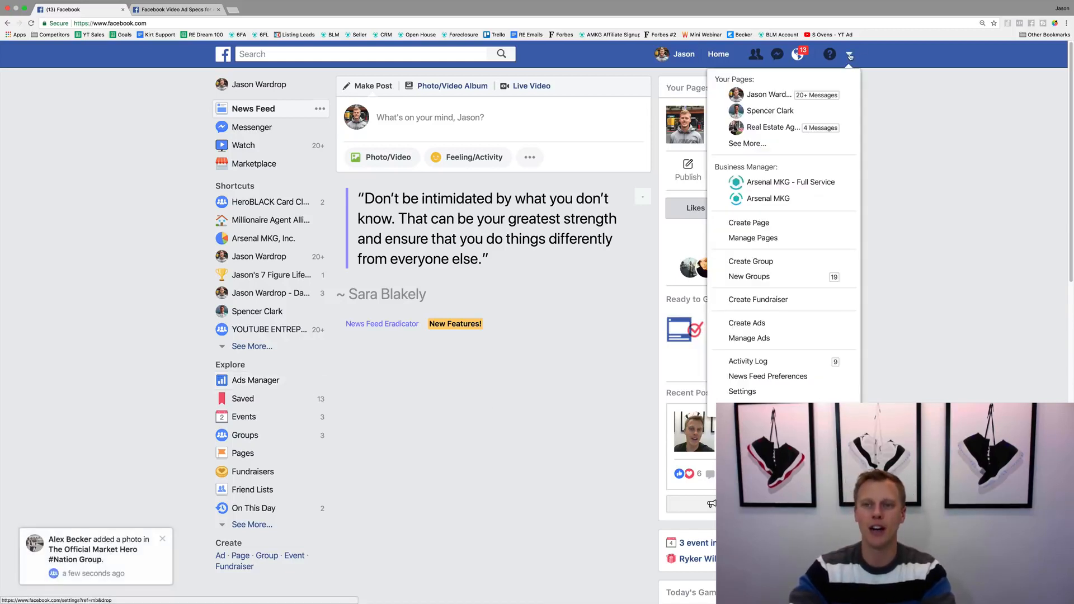
click(764, 324)
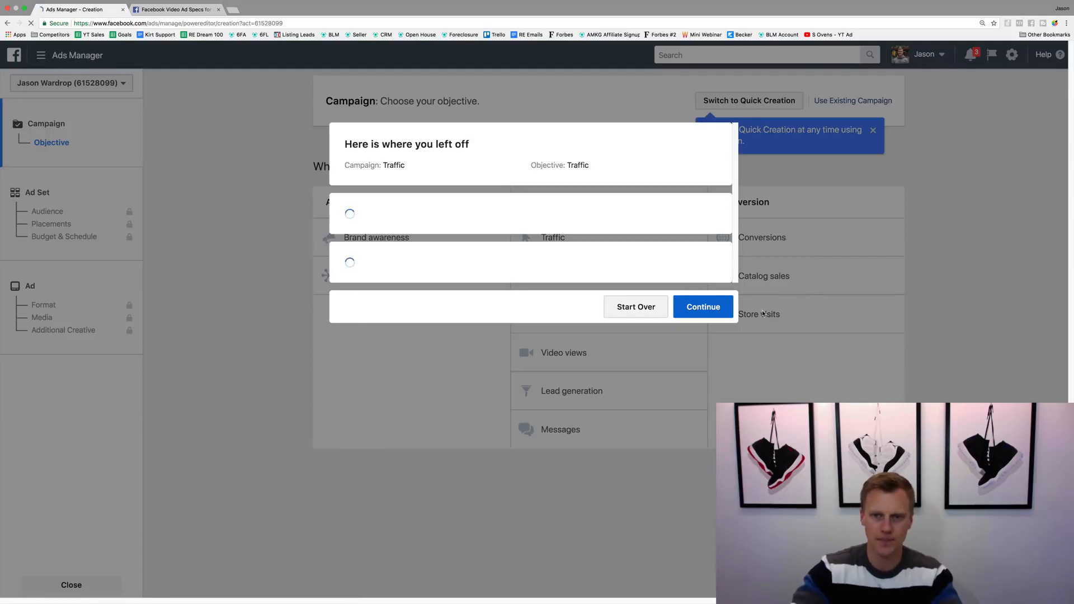
click(636, 508)
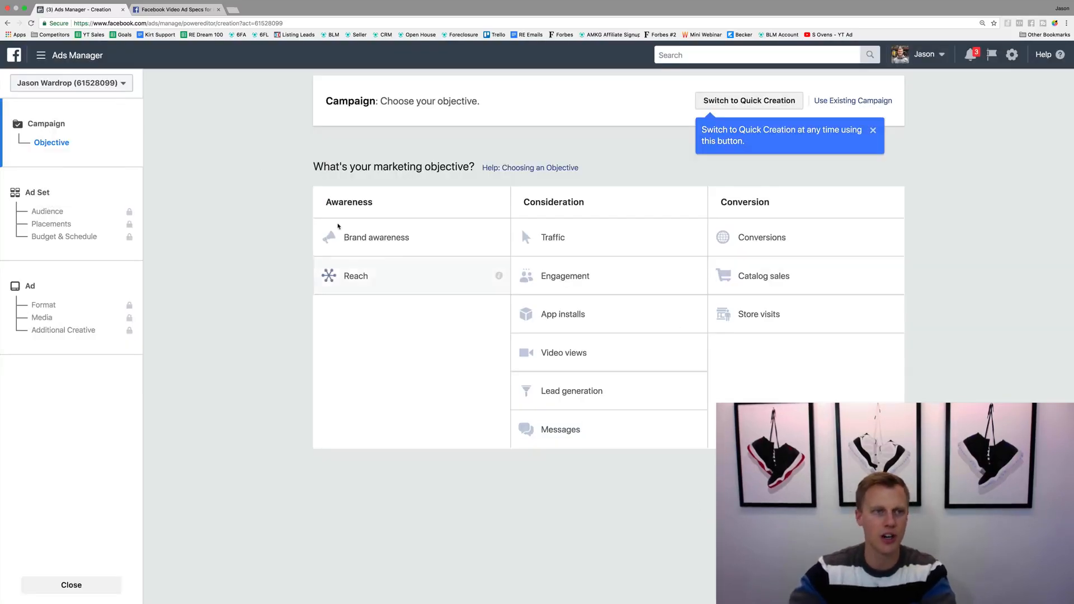
Go to the campaign list in Ads Manager and dismiss the welcome message, the tour tip and the advertiser help
click(40, 54)
click(58, 122)
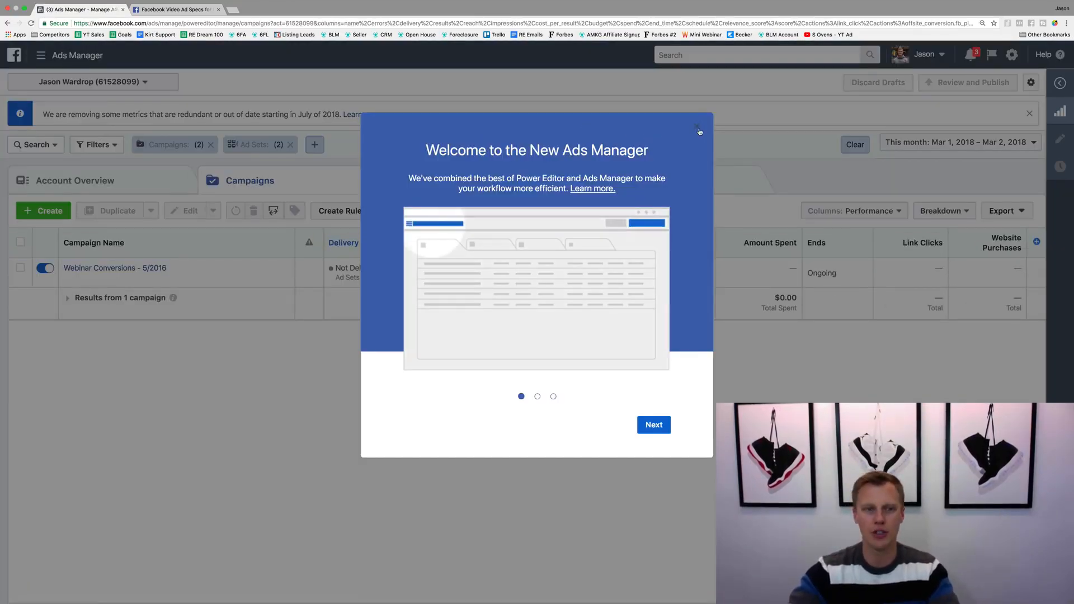
click(696, 127)
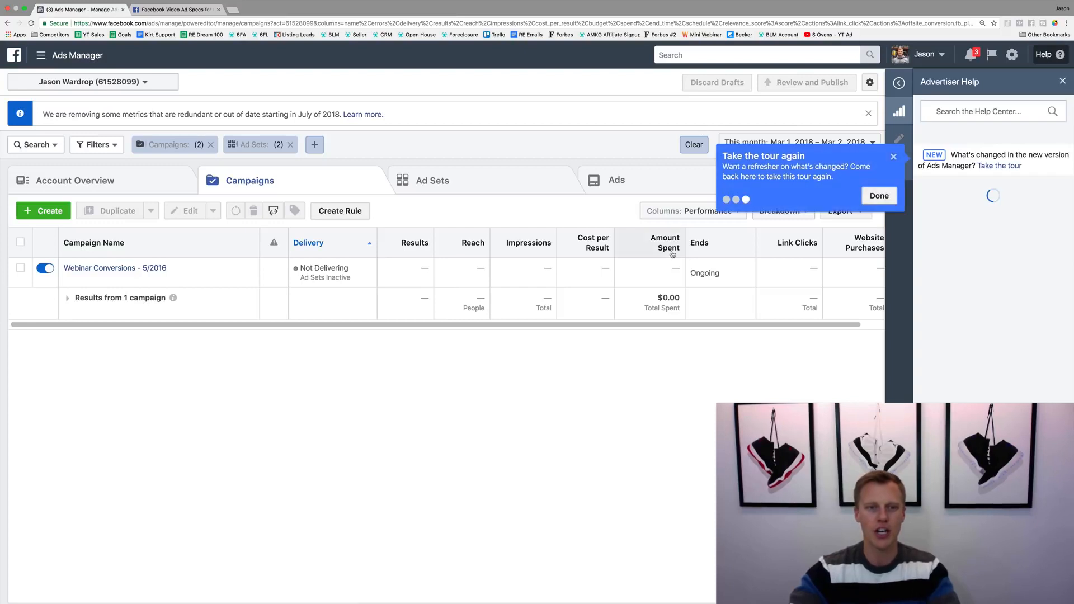
click(893, 157)
click(1062, 81)
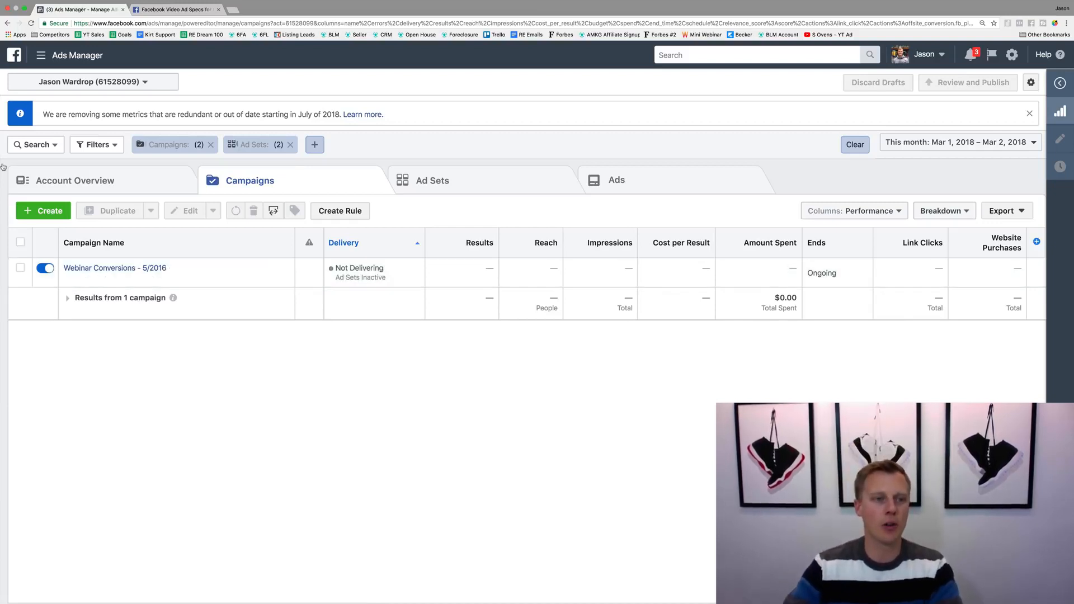
Create a campaign with the Traffic objective, name it "Instagram (Demo)", and continue to the ad set
click(41, 210)
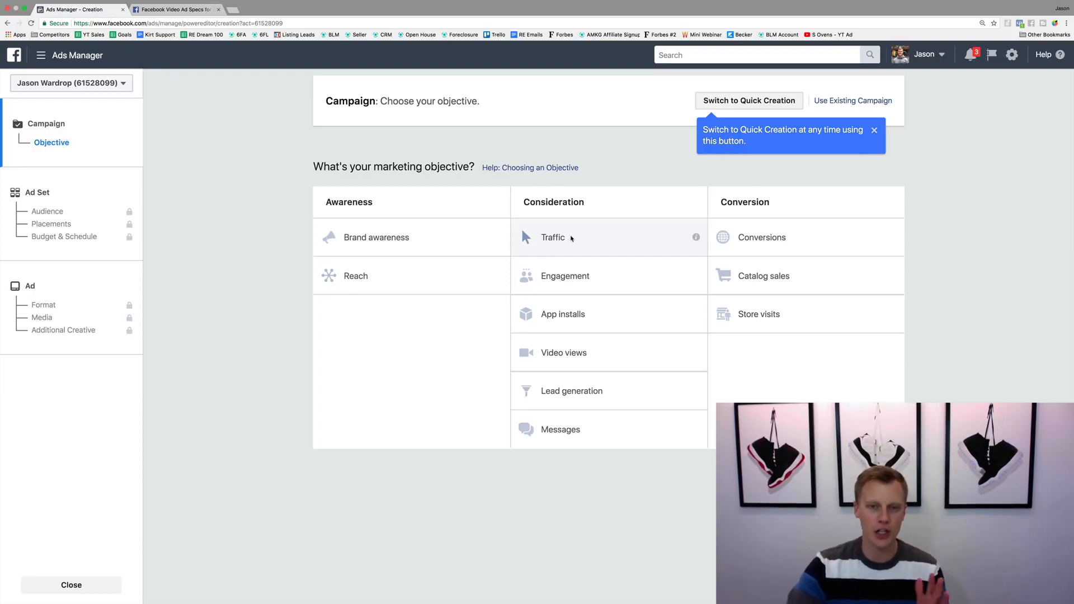
click(570, 238)
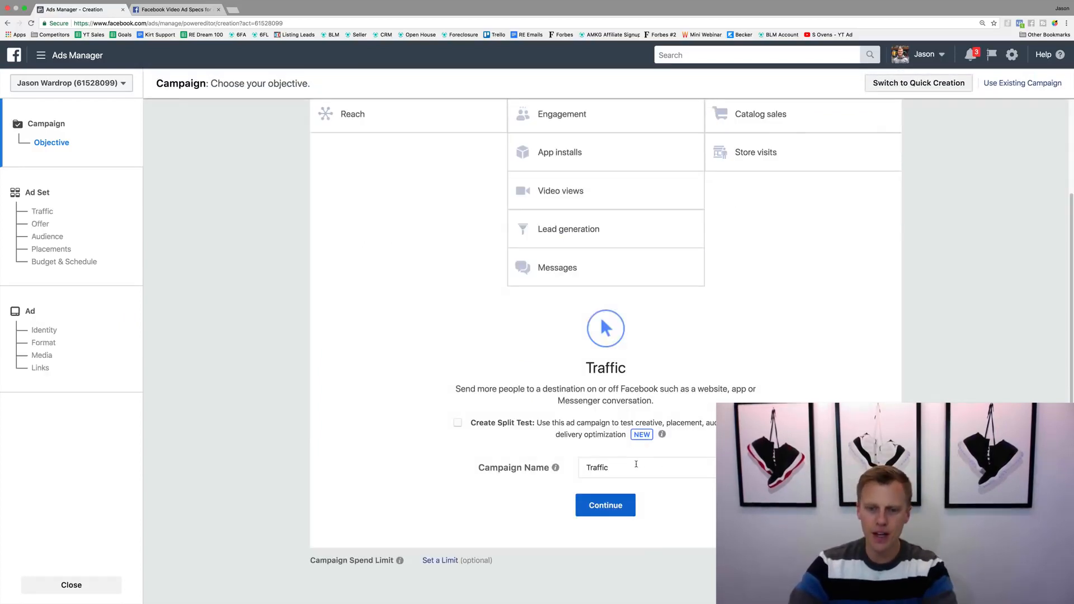
drag(635, 464, 586, 464)
text(Insta)
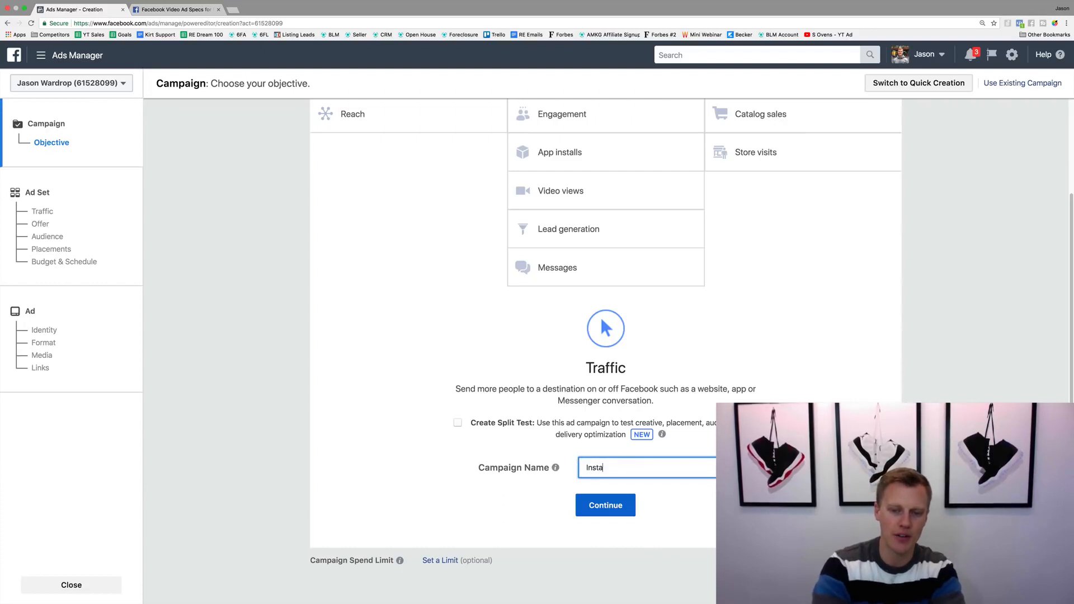
text(gram)
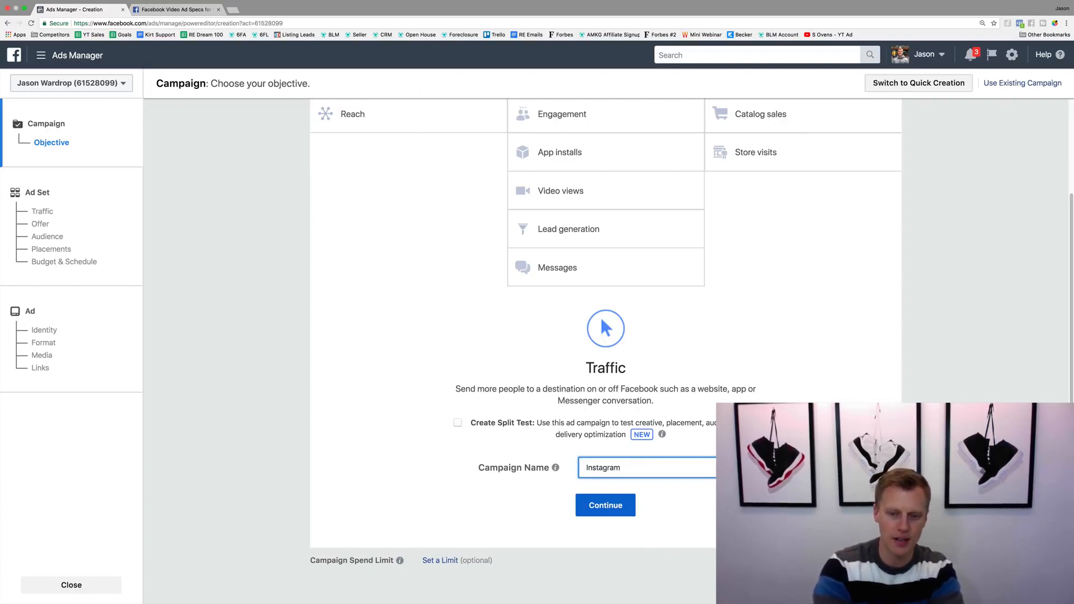
text( )(Demo))
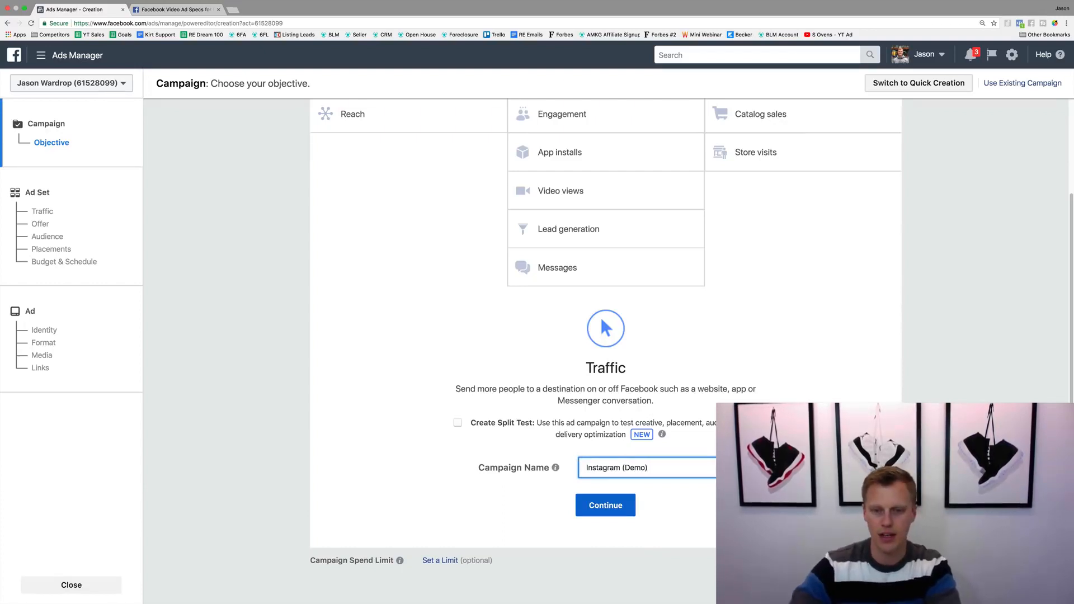
click(605, 505)
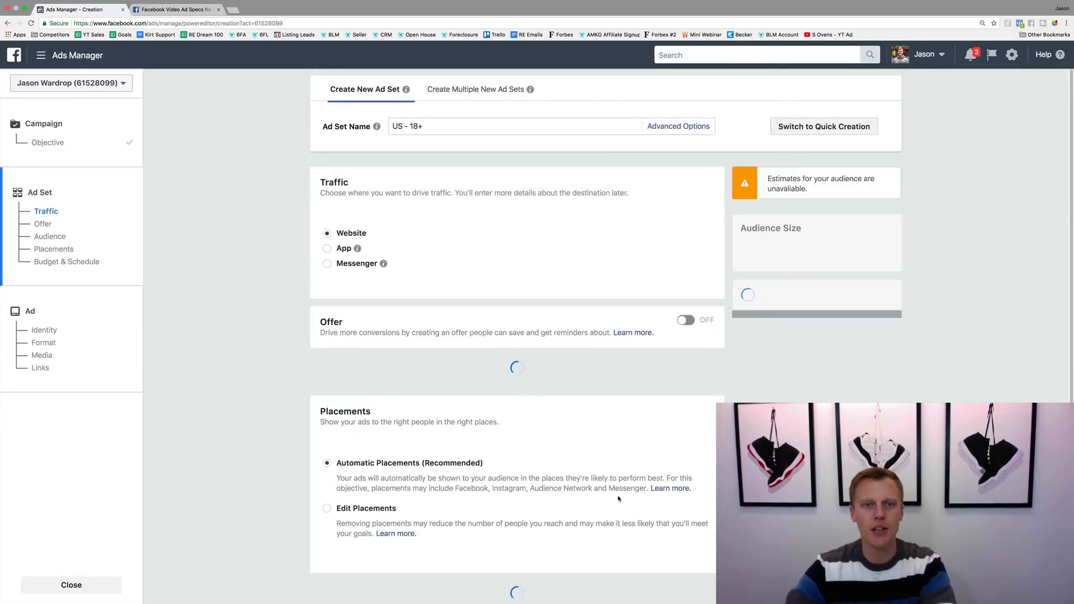
Rename the ad set as "Instagram Advertising (Demo)"
drag(443, 126, 384, 128)
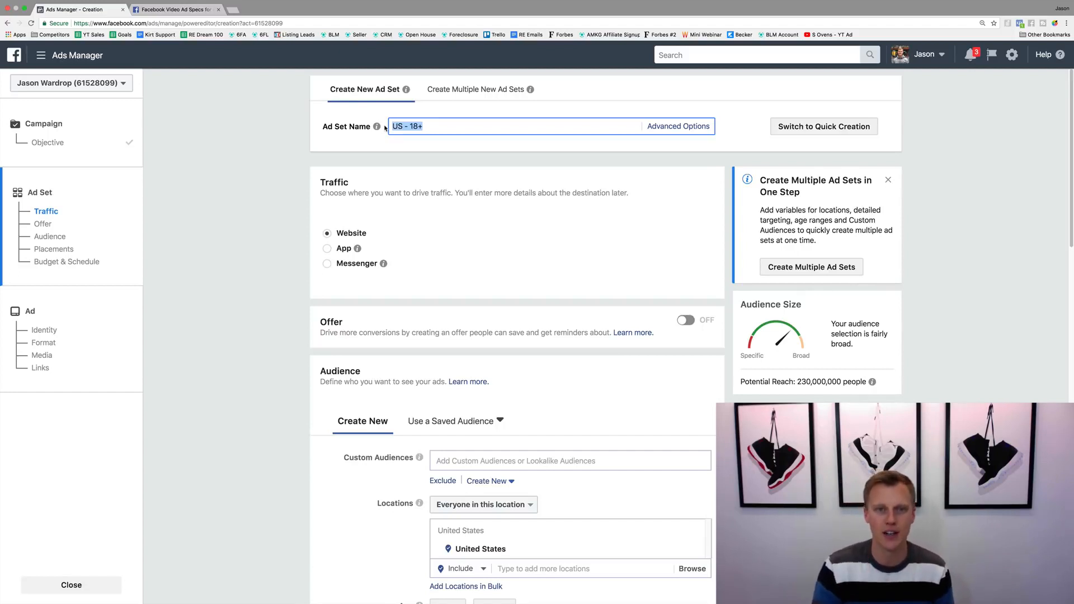
text(Insta)
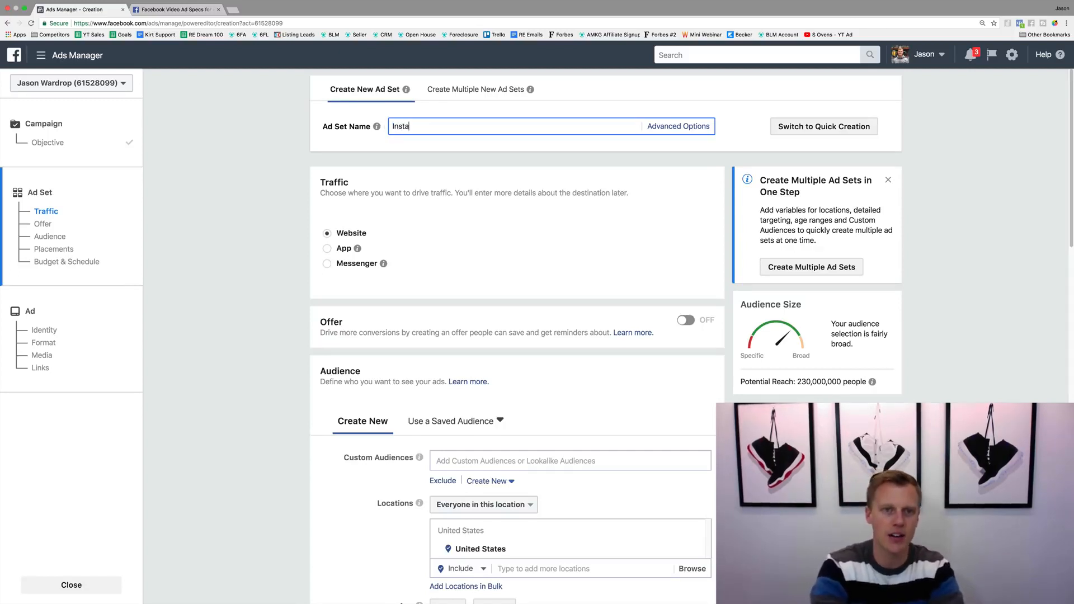
text(gram Advertisi)
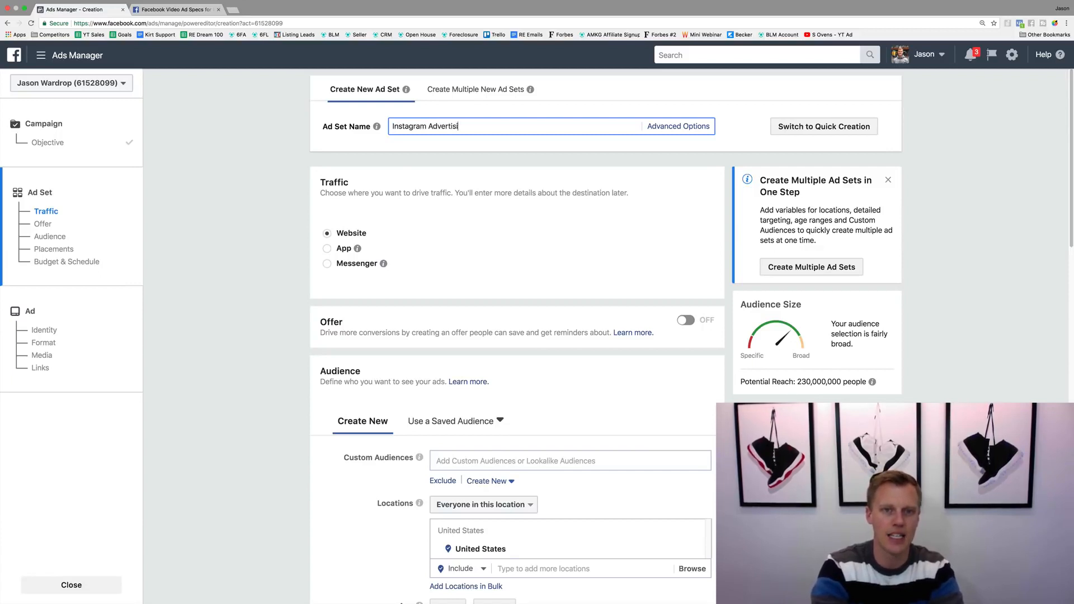
text(ng (Demo)
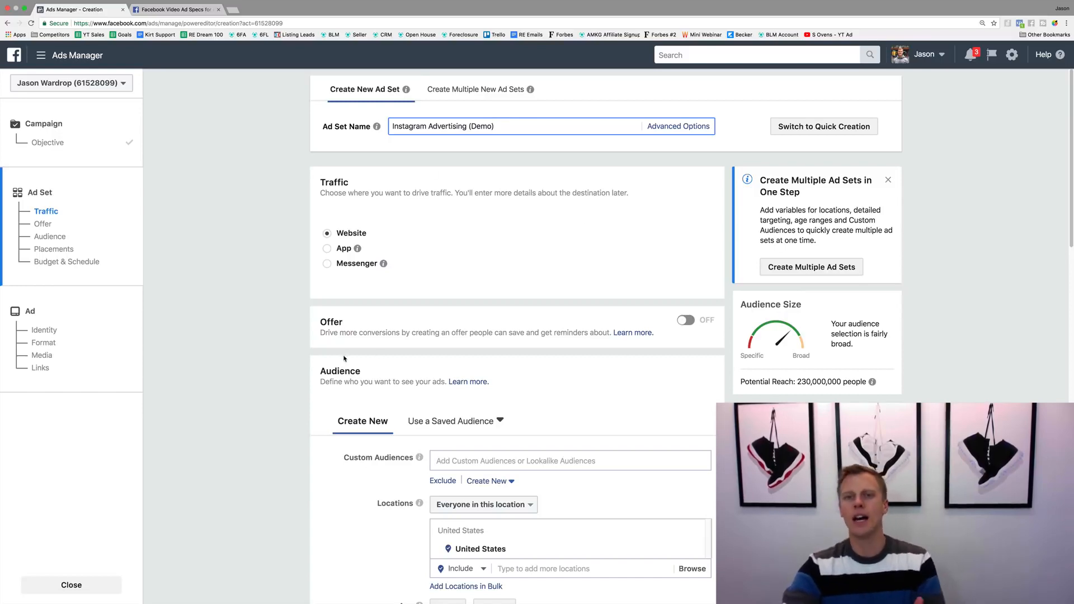
Replace the United States in the audience locations with the city New York, New York, United States
scroll(334, 363, down, 4)
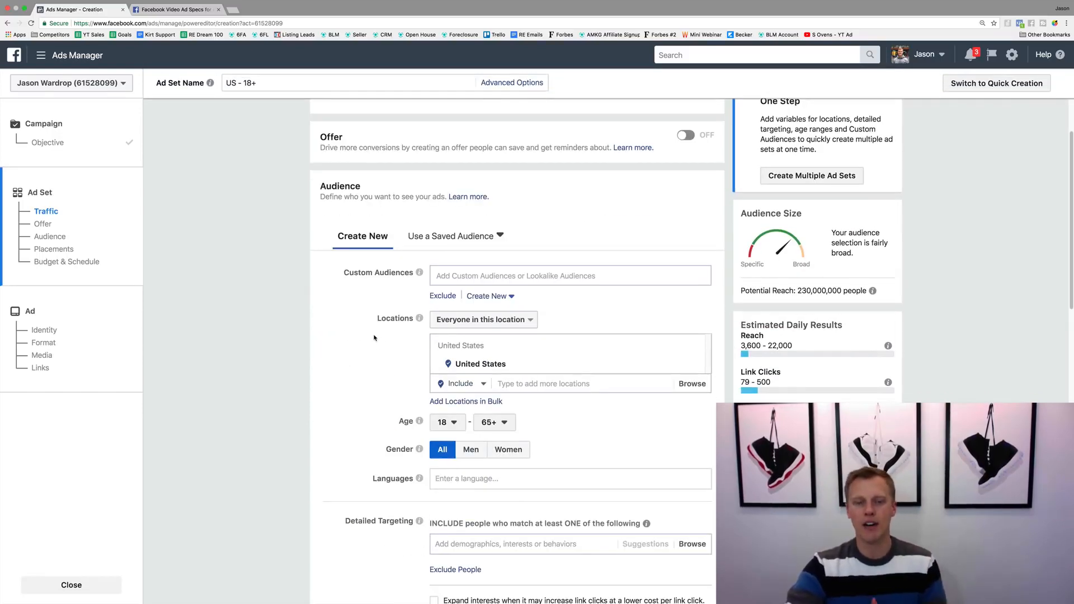
scroll(375, 335, down, 1)
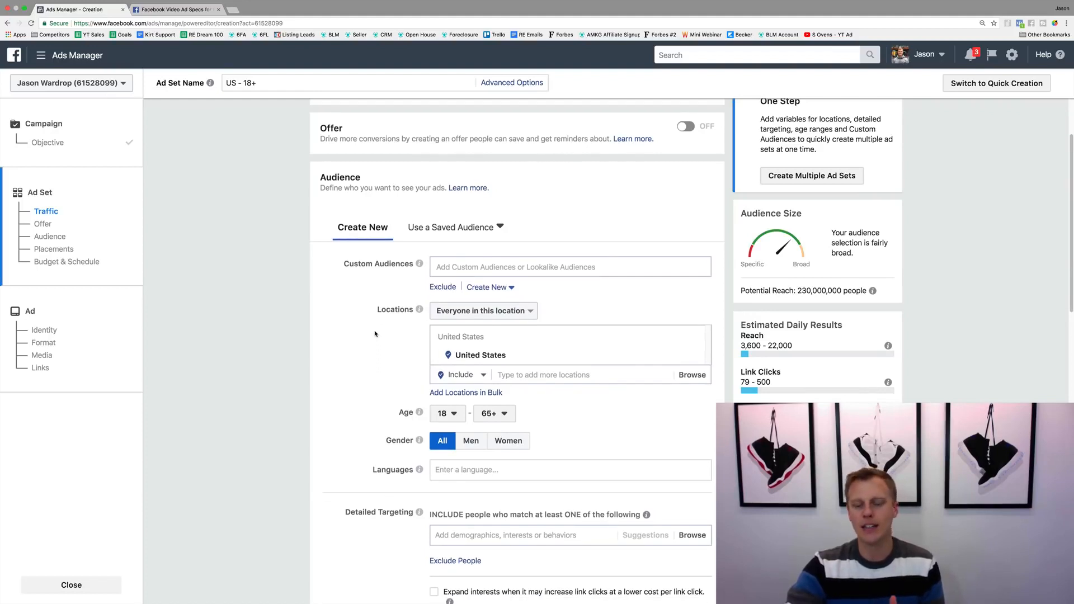
mouse_move(609, 362)
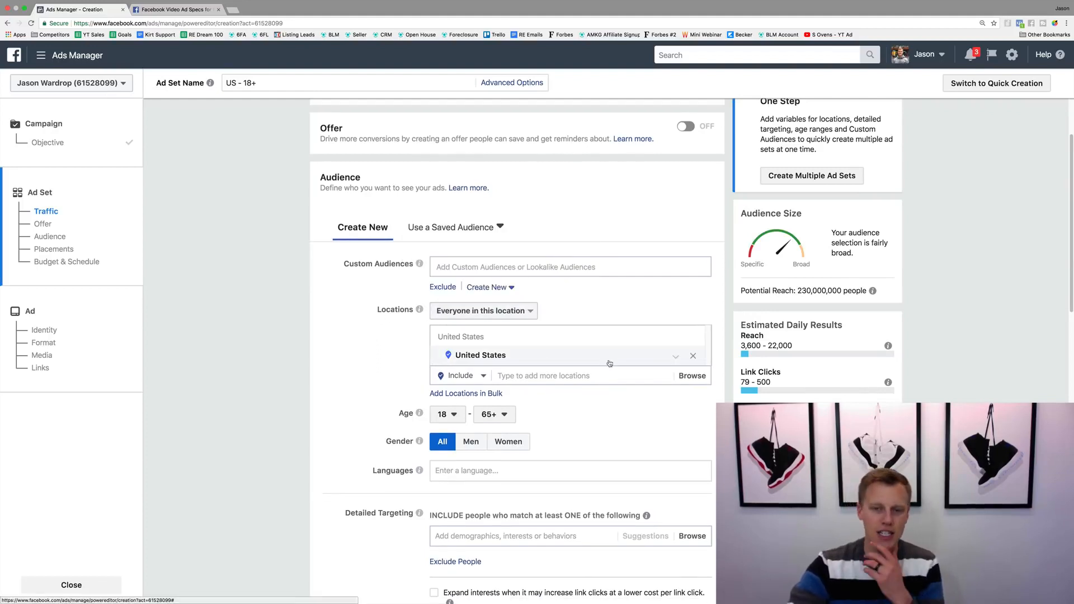
click(692, 357)
text(N)
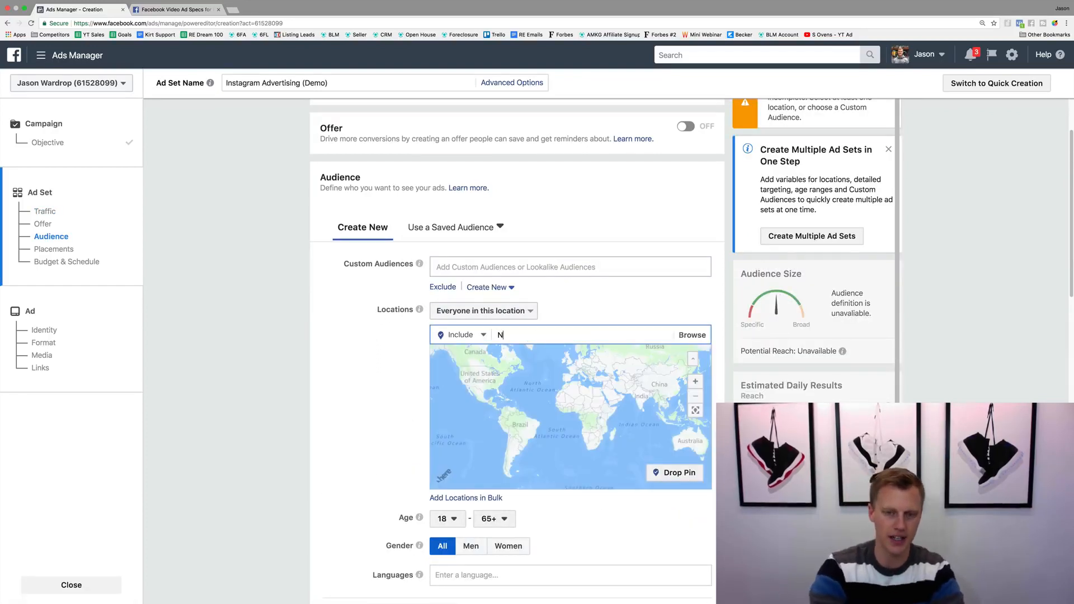
text(ew York City)
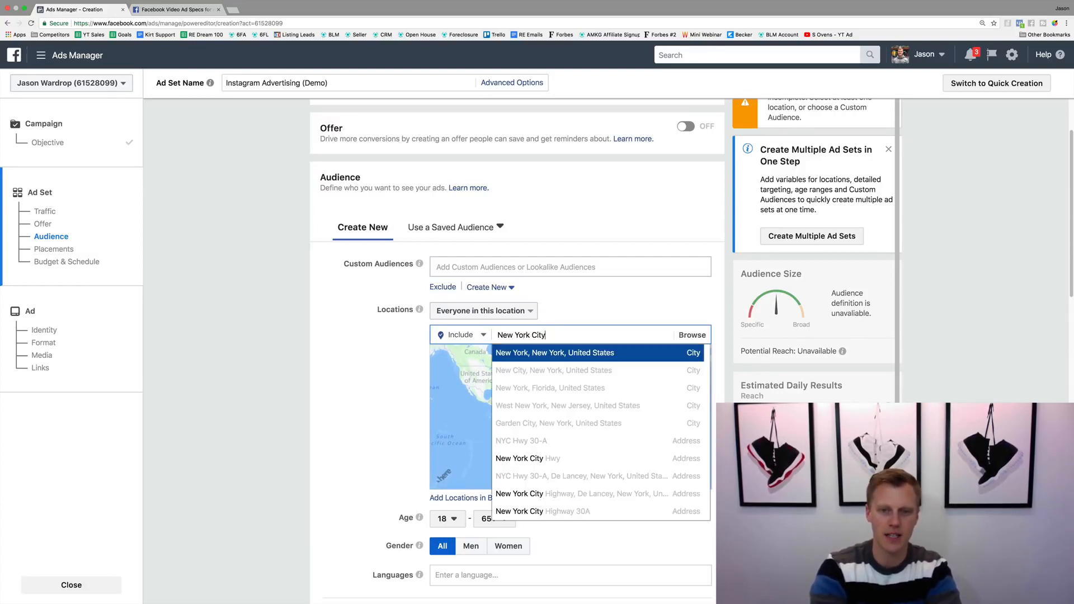
click(553, 352)
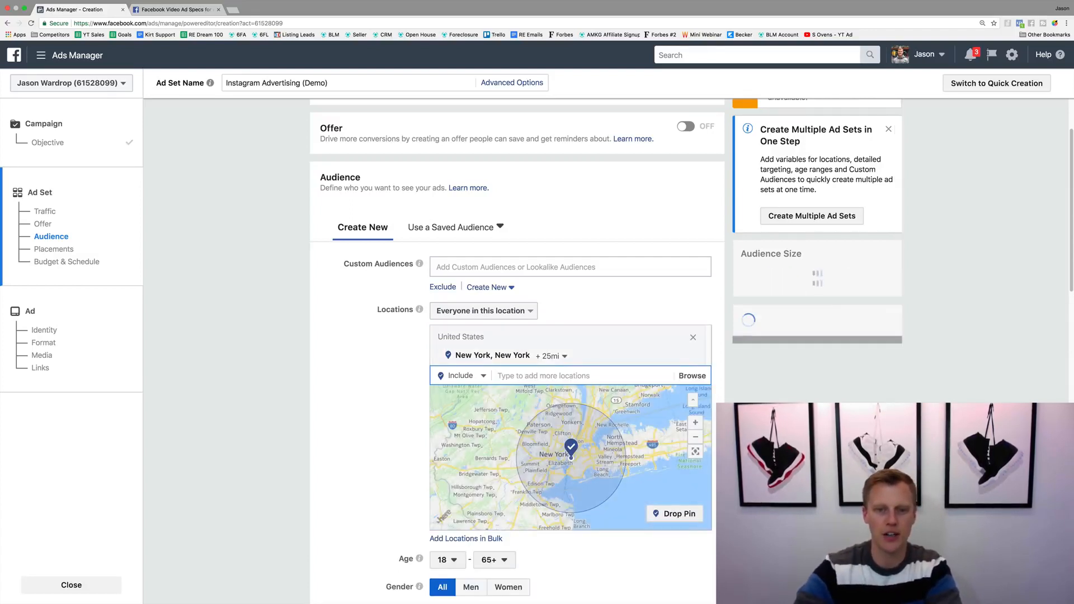
Set the radius around New York to 10 miles and the minimum audience age to 25
click(553, 357)
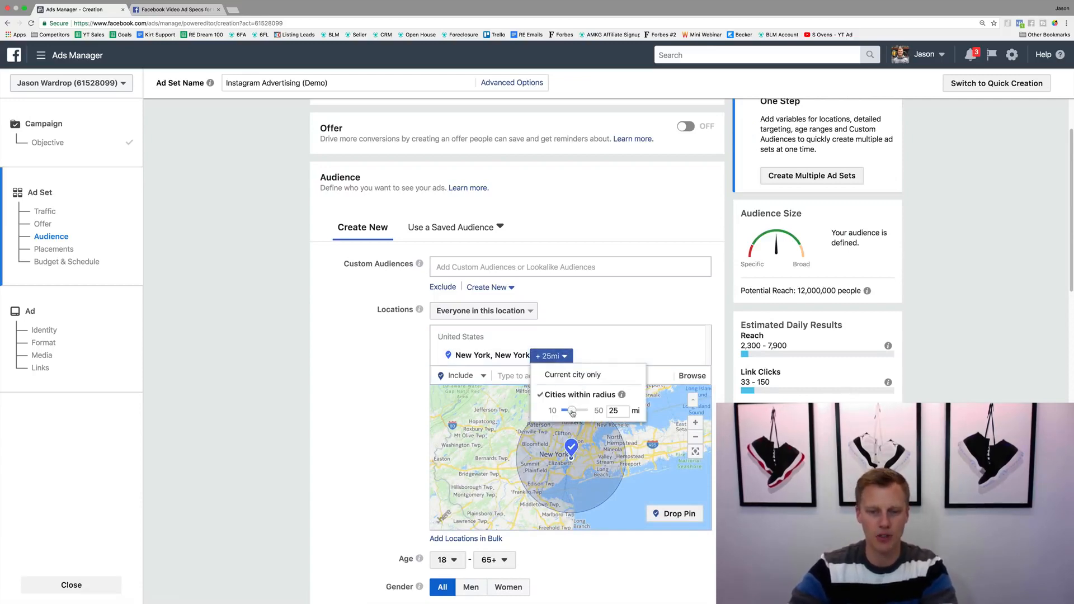
click(336, 441)
mouse_move(821, 303)
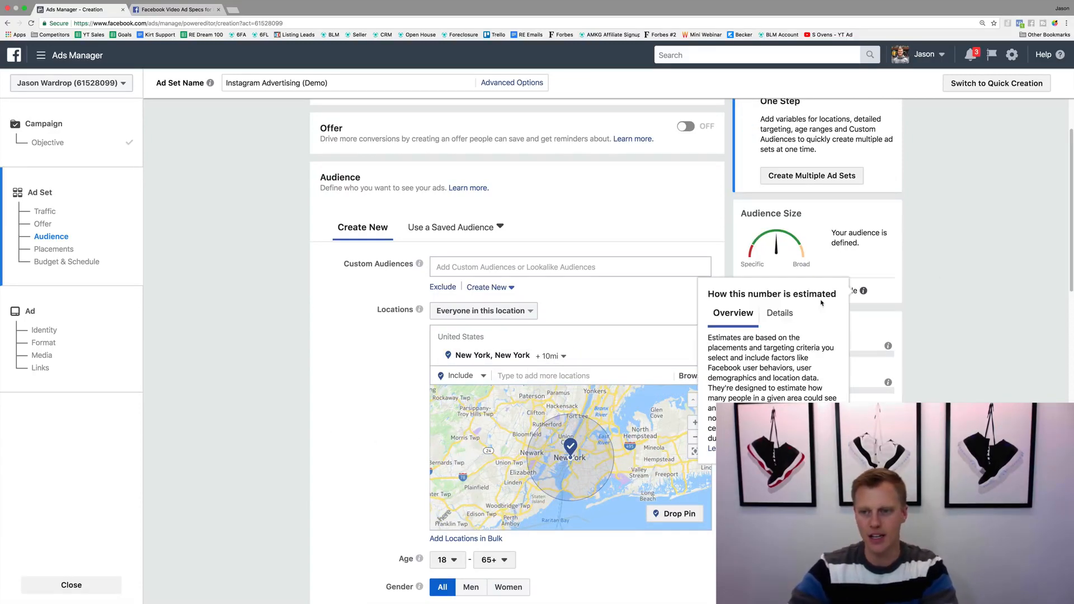
scroll(461, 440, down, 2)
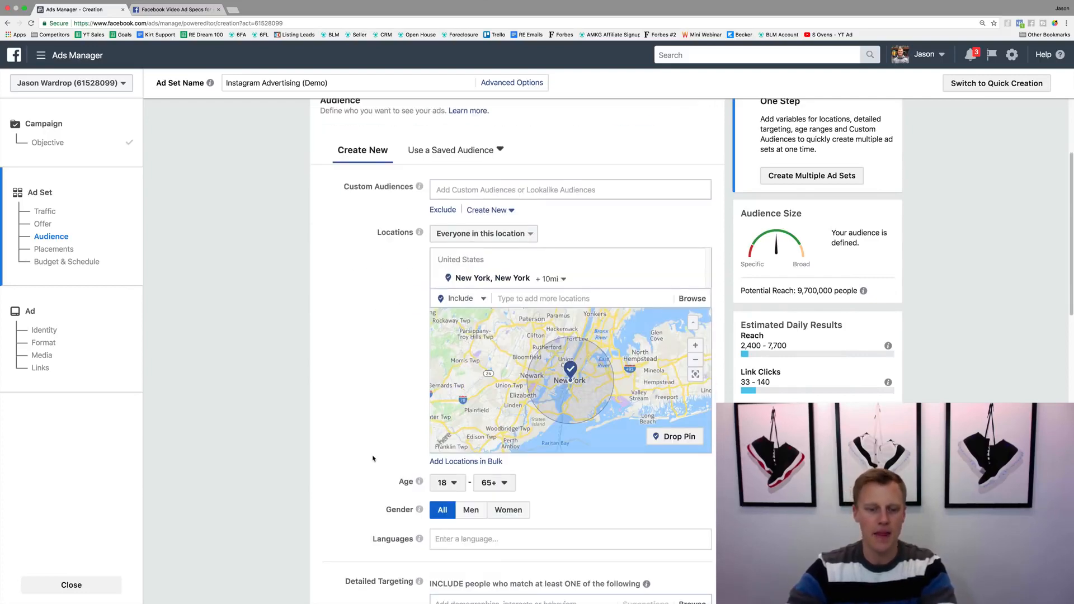
click(445, 482)
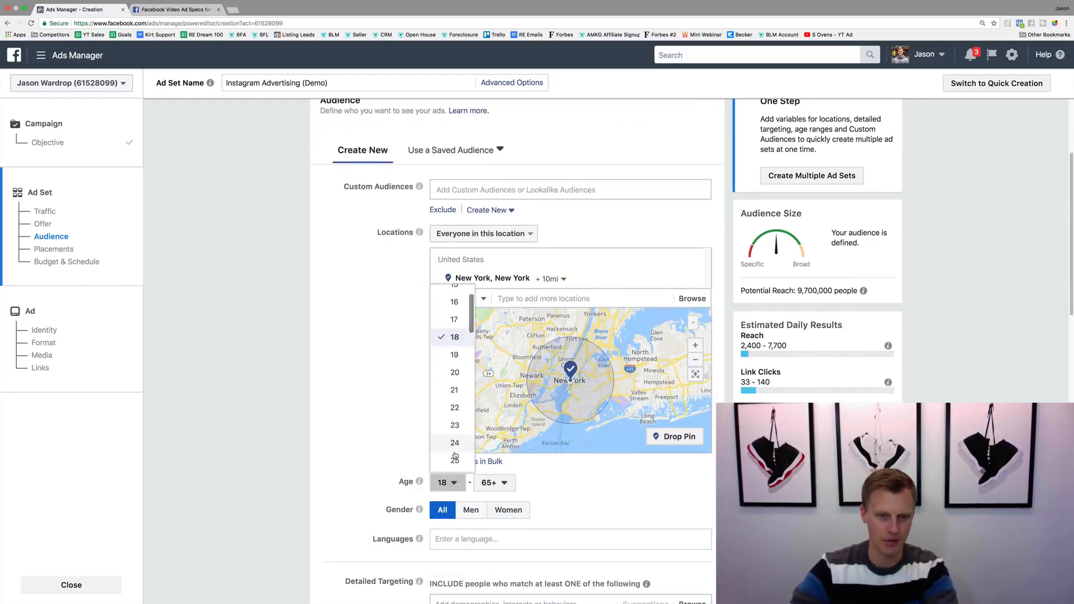
click(456, 460)
Add the Basketball sports interest to the audience's detailed targeting and check the potential reach
scroll(347, 481, down, 3)
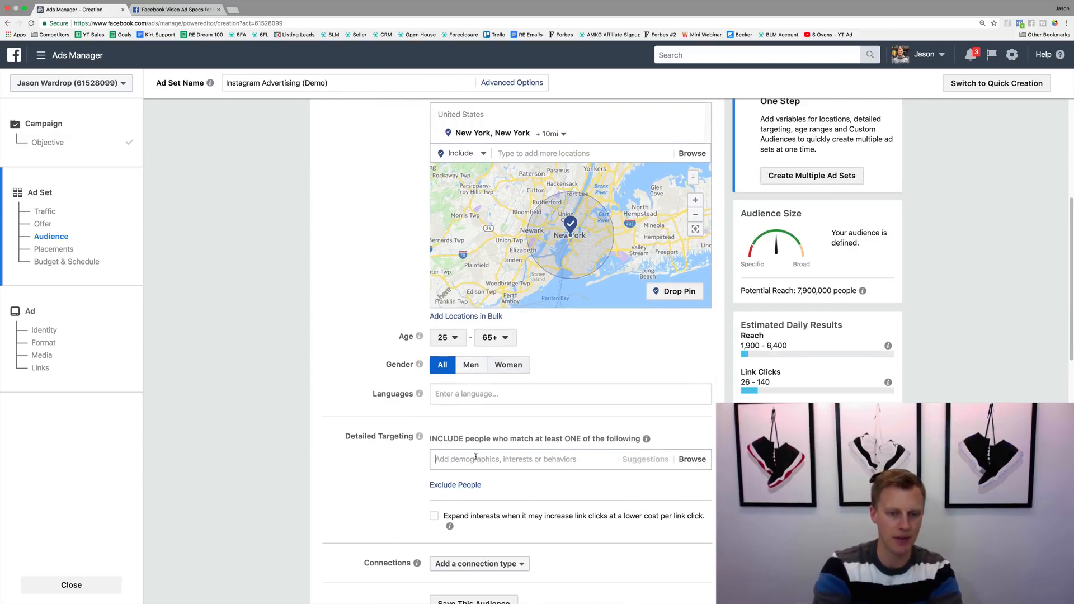
text(Basketball)
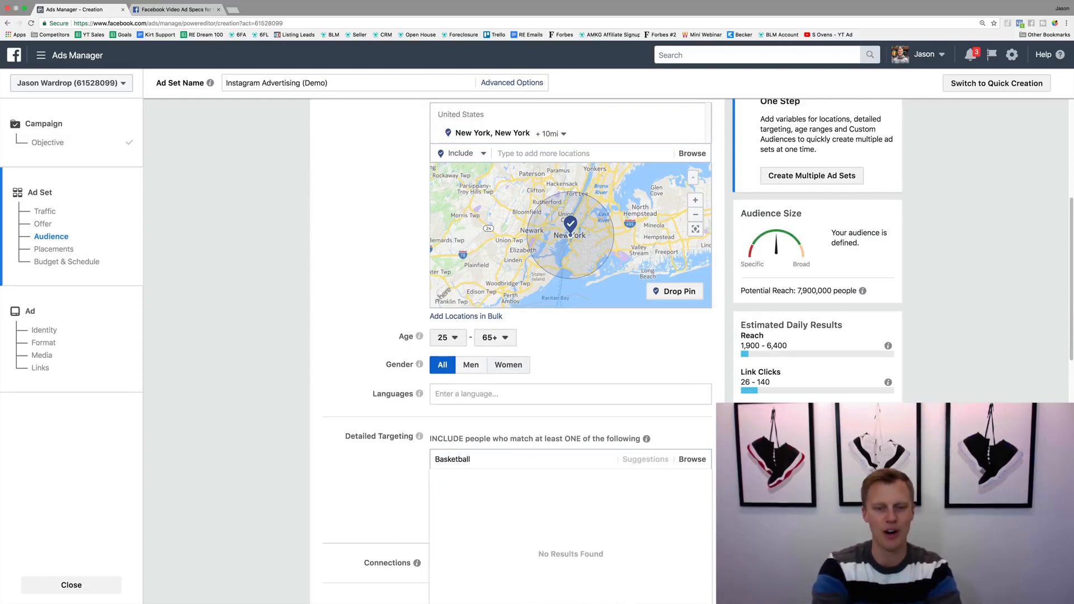
key(Return)
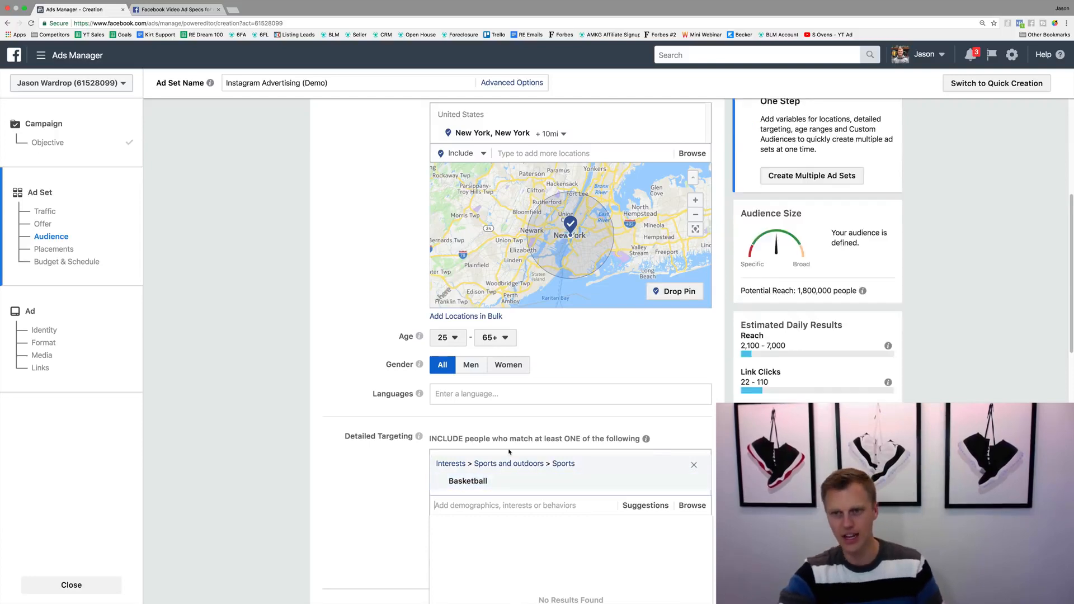
drag(796, 291, 864, 289)
click(907, 305)
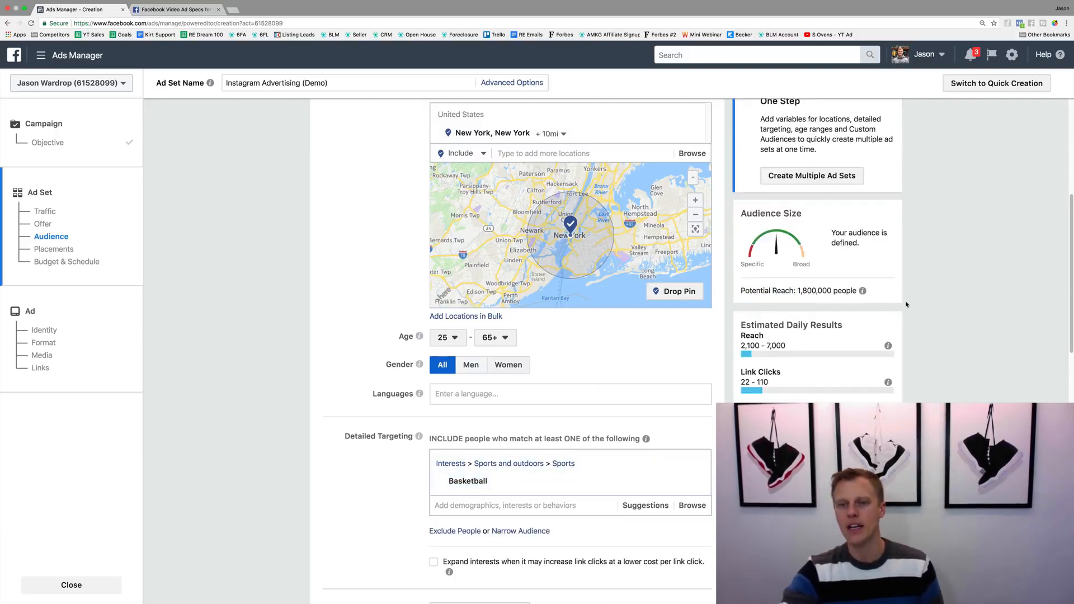
Switch the ad set from automatic placements to Edit Placements and go to the placement options
scroll(360, 466, down, 6)
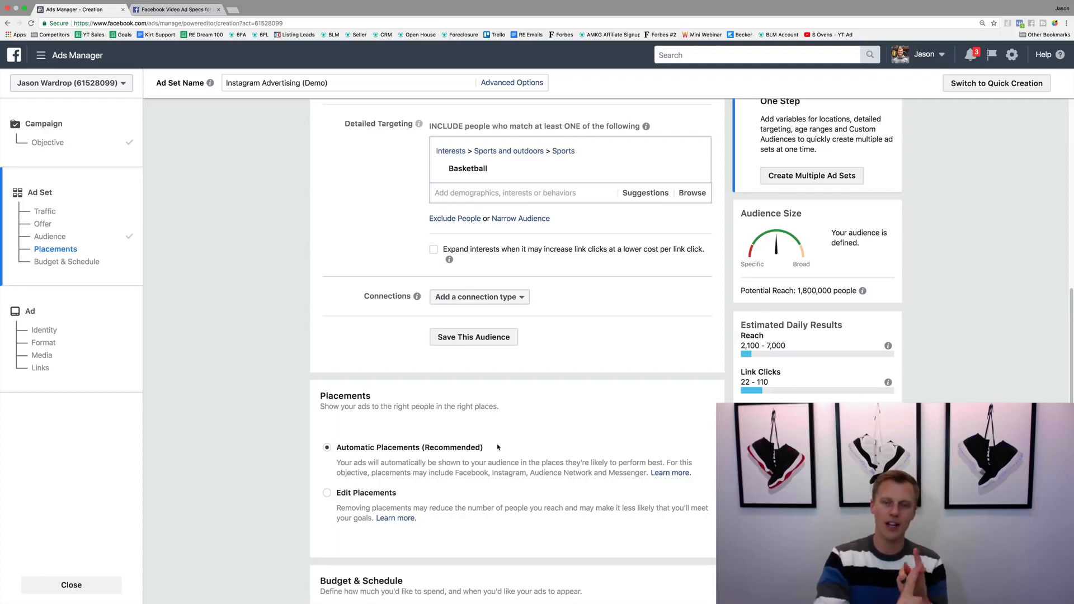
click(327, 492)
scroll(302, 469, down, 5)
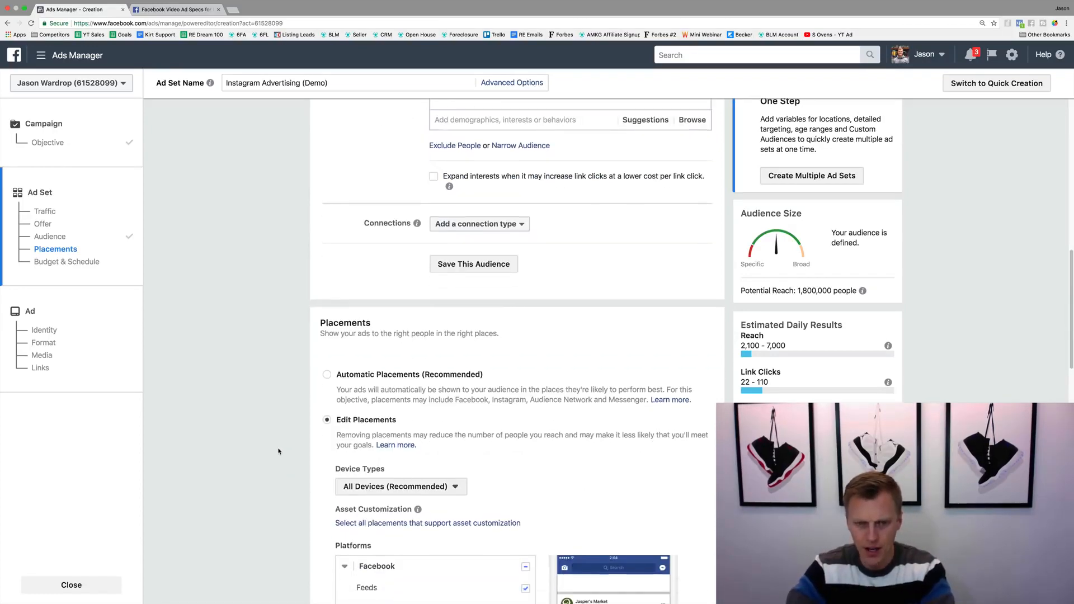
scroll(278, 451, down, 2)
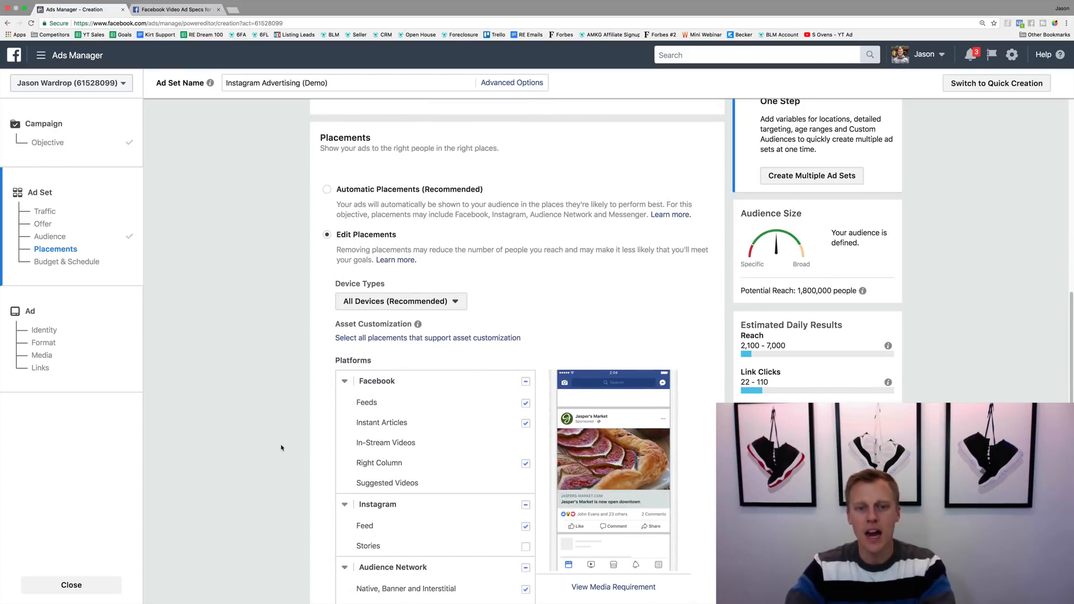
Try the Mobile Only and Desktop Only device types and return to All Devices (Recommended)
click(388, 302)
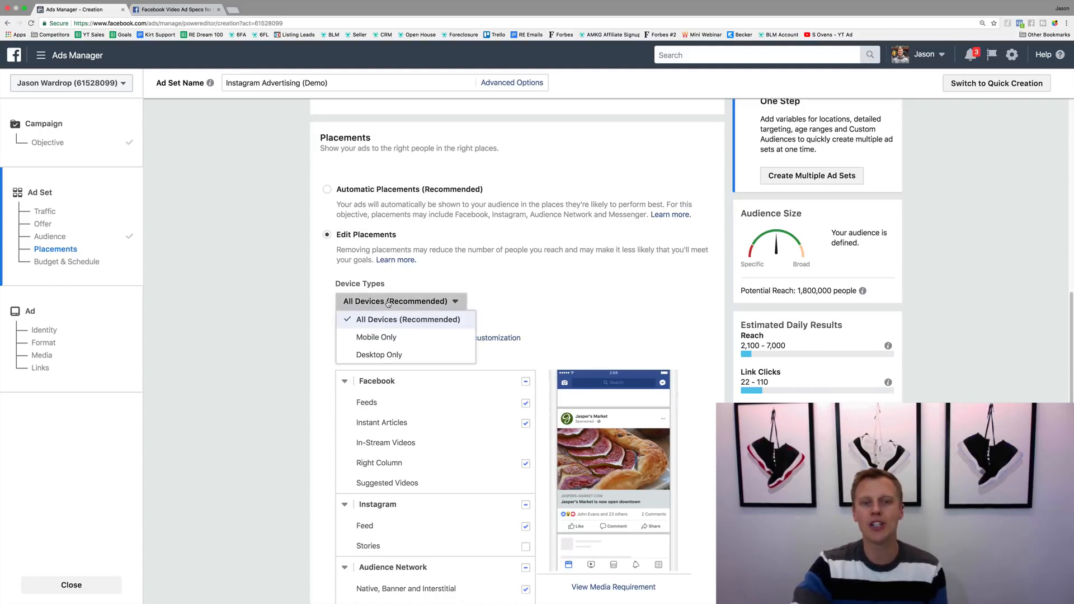
click(395, 337)
click(396, 309)
click(388, 355)
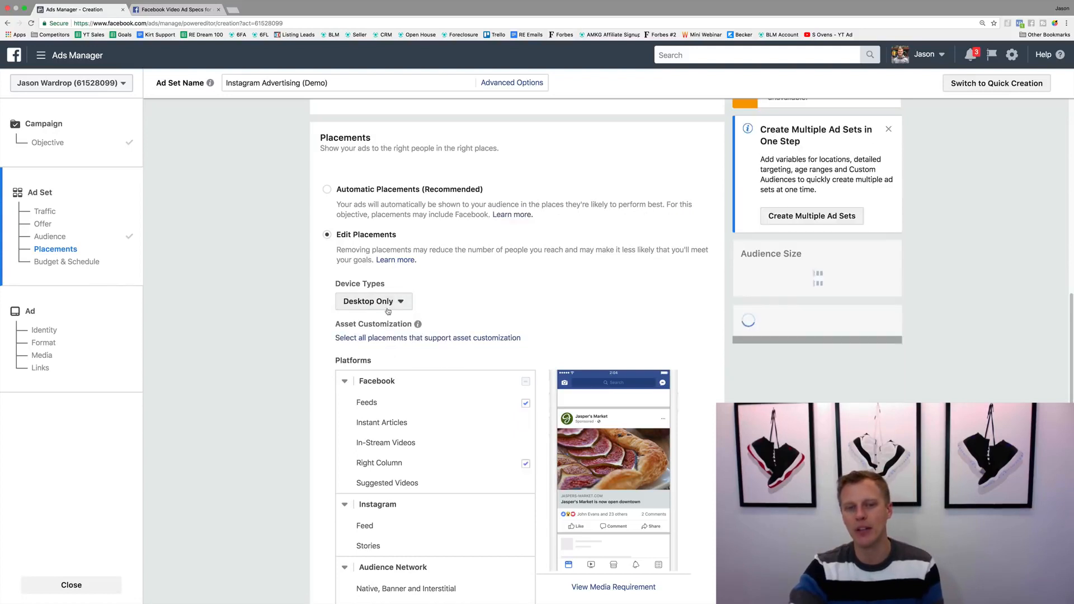
click(388, 301)
click(390, 320)
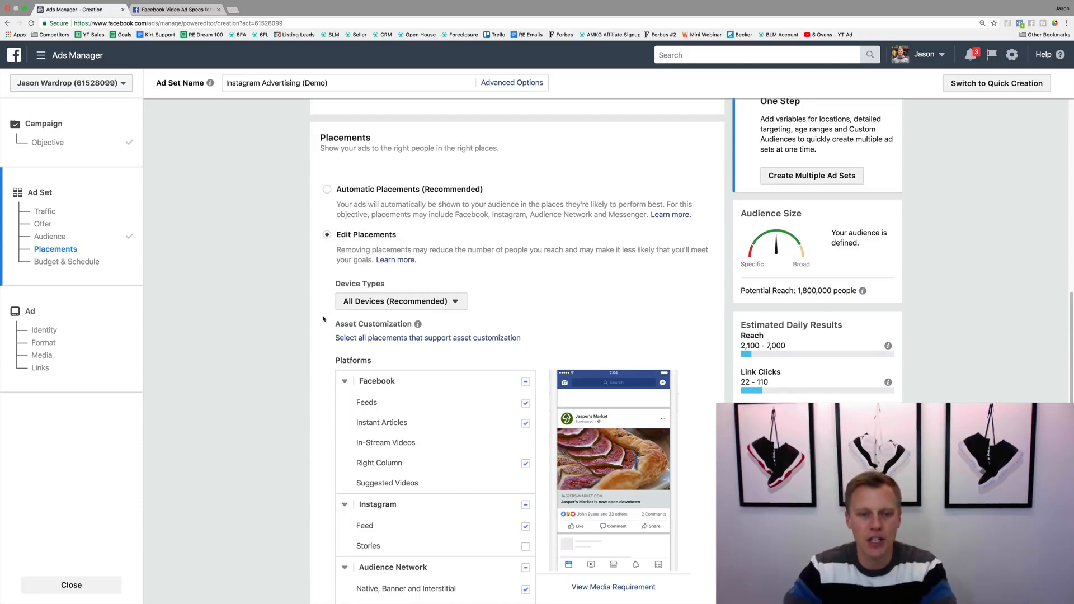
Exclude the Facebook, Audience Network and Messenger platforms from the placements, keeping only Instagram Feed
scroll(347, 321, down, 4)
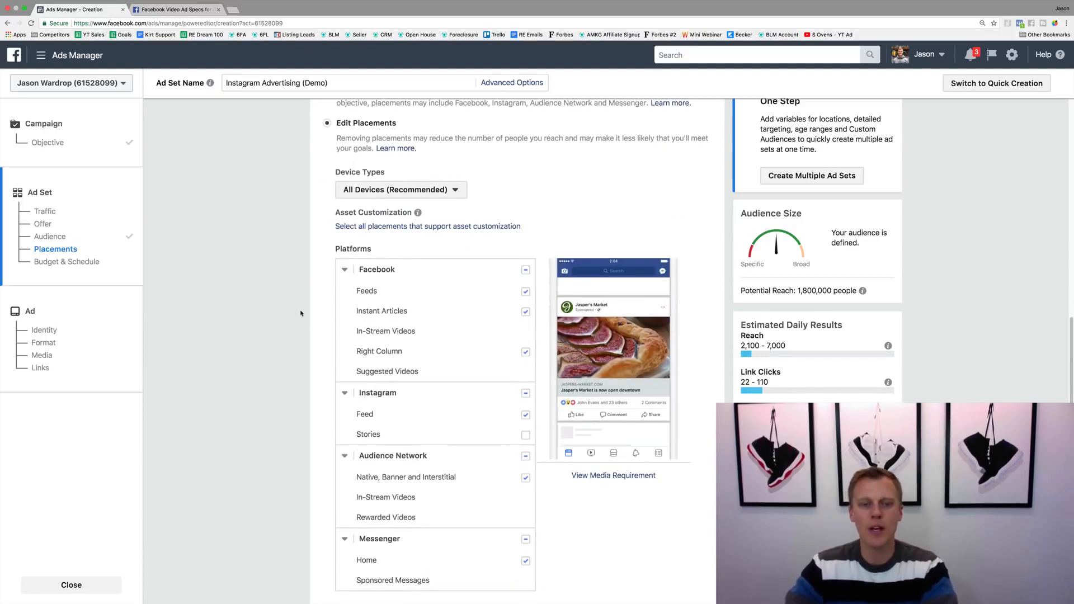
click(525, 271)
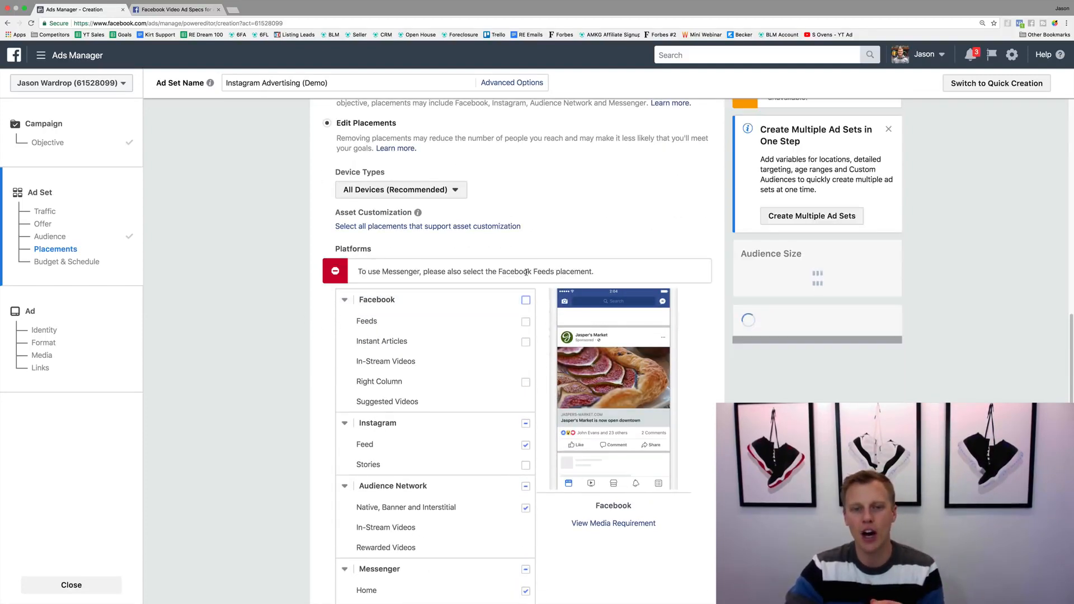
click(526, 487)
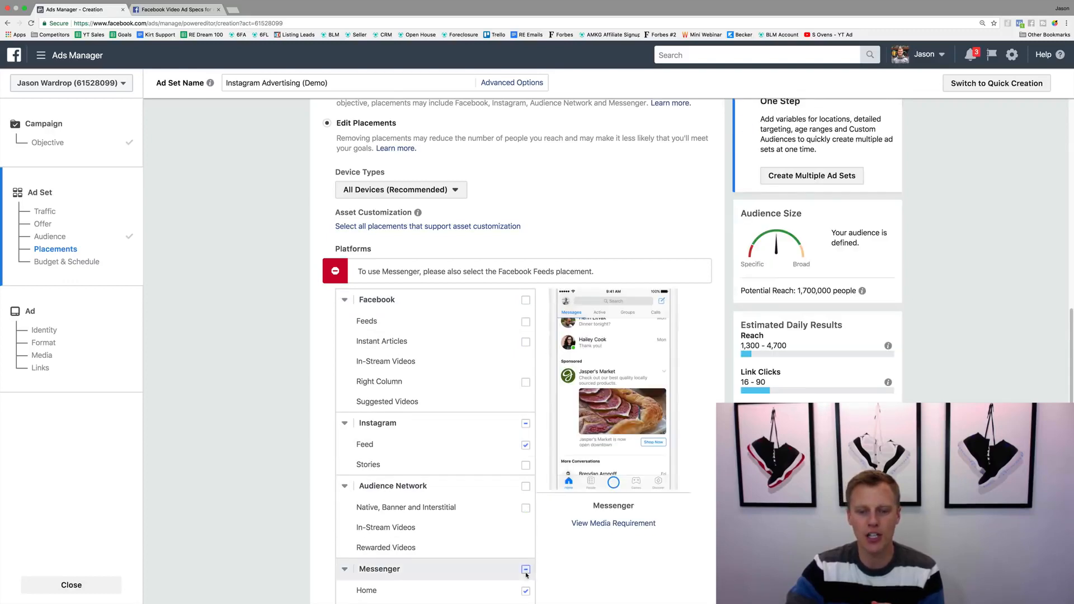
click(525, 570)
scroll(336, 503, down, 1)
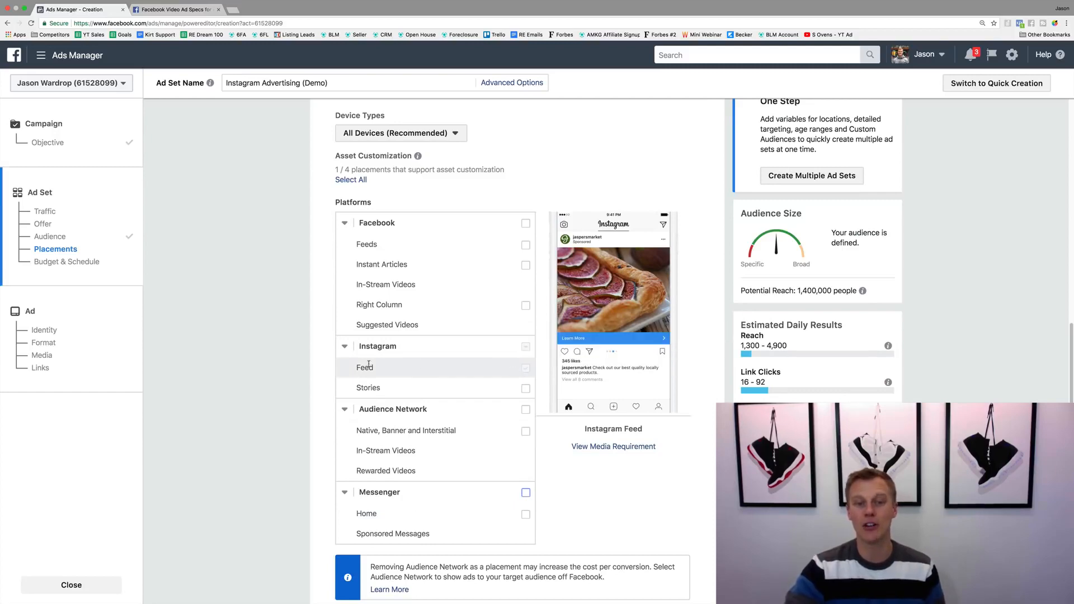
Examine the allowed video length for the Instagram Feed placement on the Facebook video ad specs page and return to Ads Manager
click(191, 13)
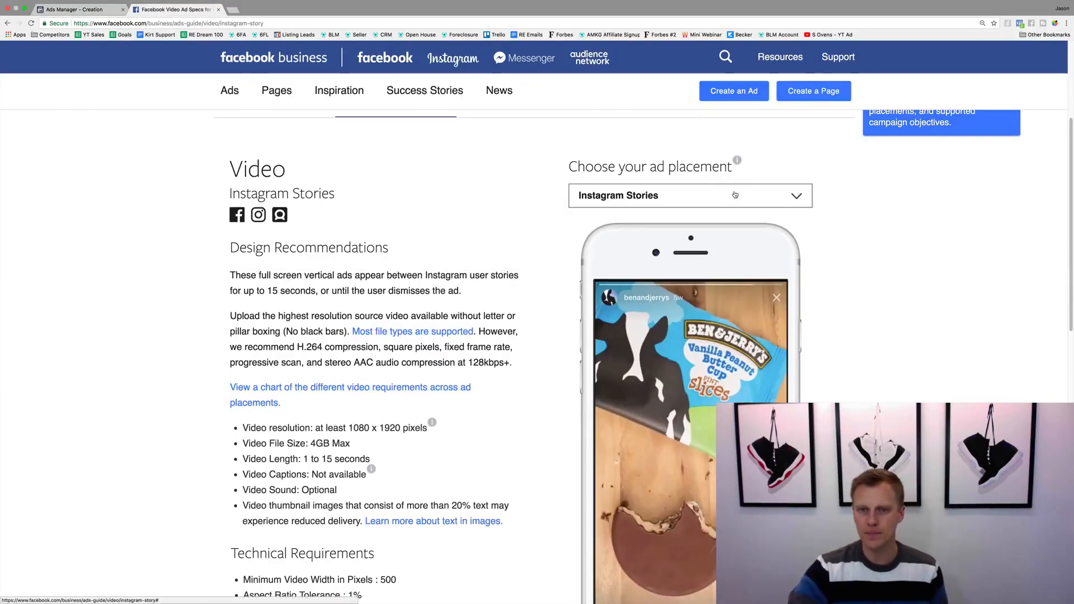
click(733, 198)
click(700, 355)
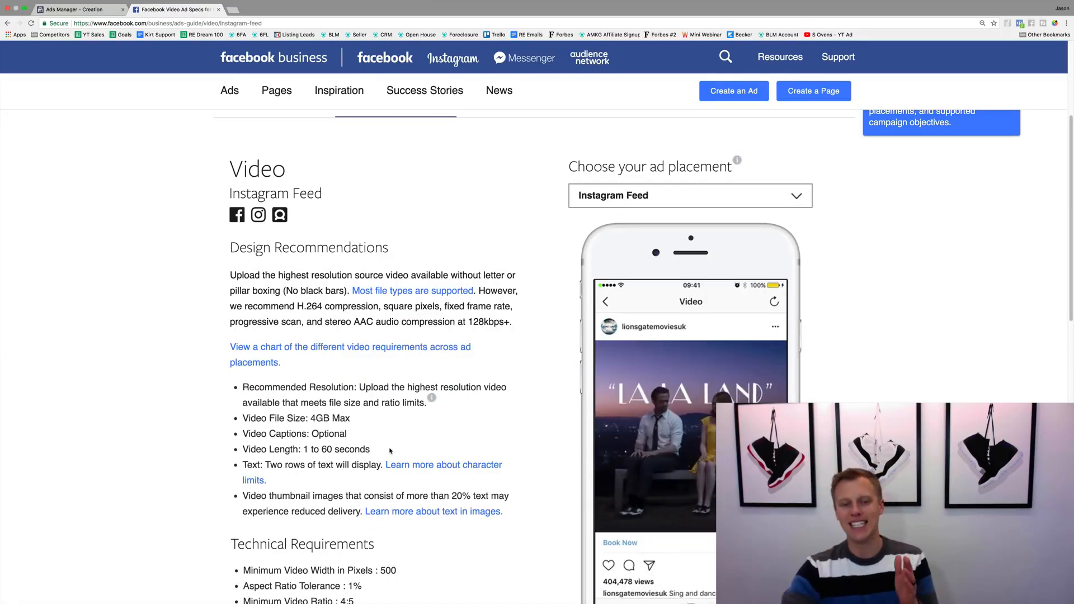
drag(371, 449, 236, 451)
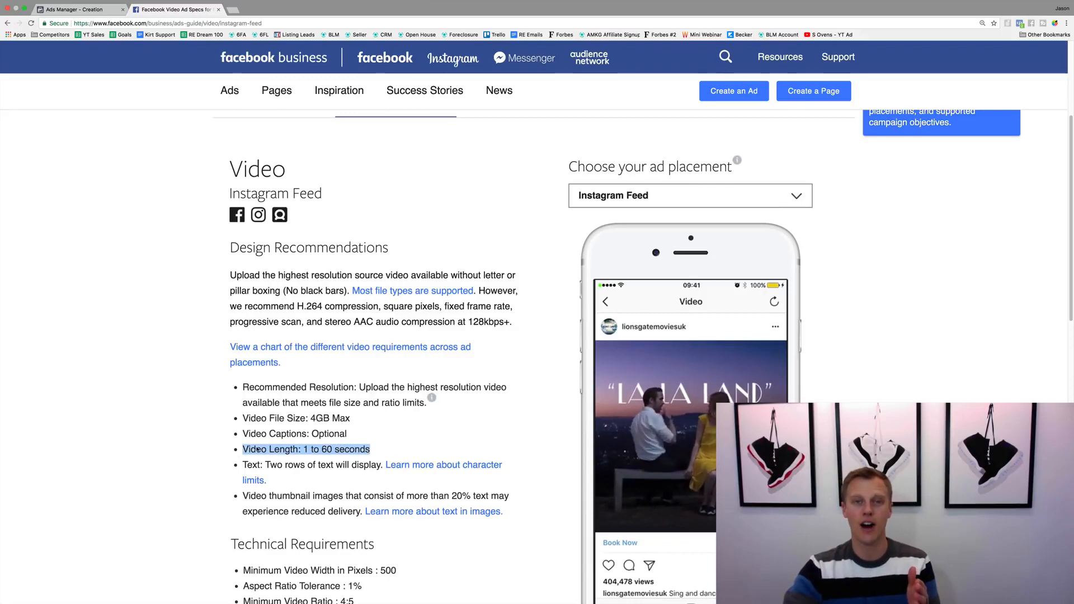
click(78, 10)
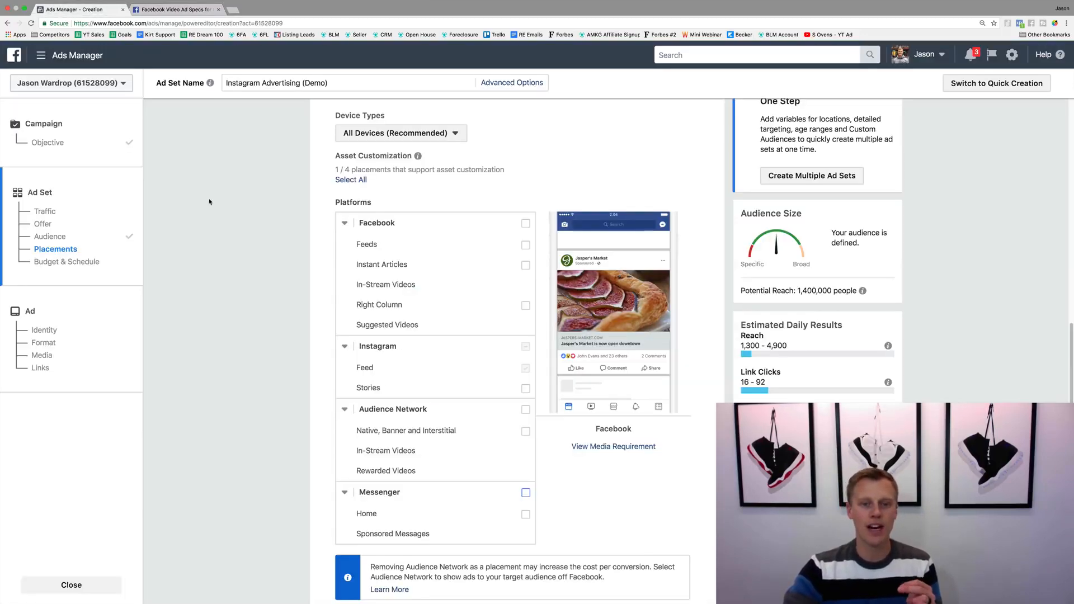
Add Instagram Stories to the ad set's placements alongside Instagram Feed
click(525, 389)
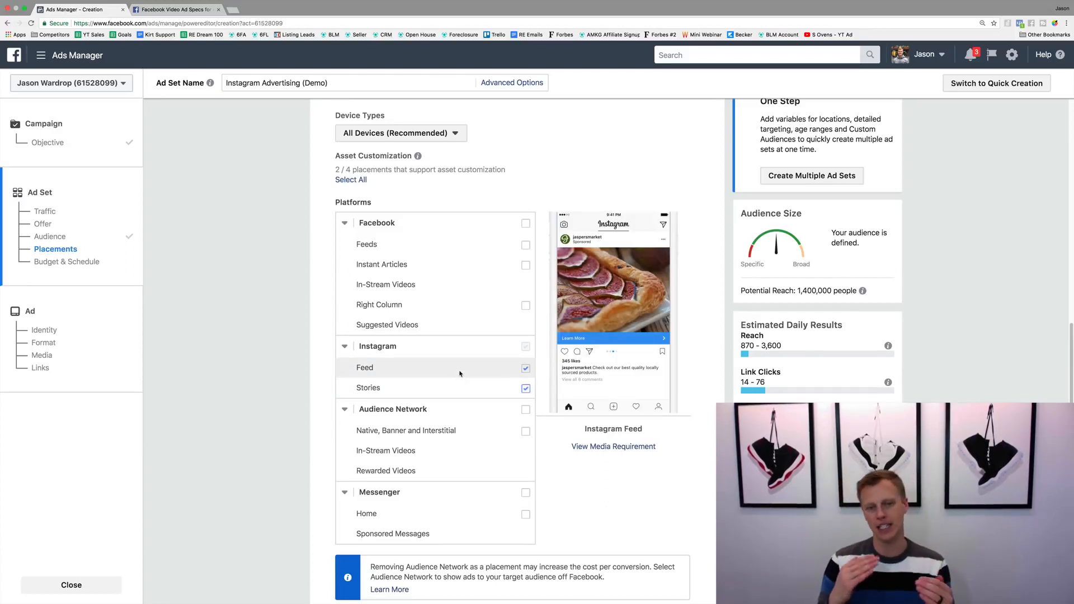
click(527, 389)
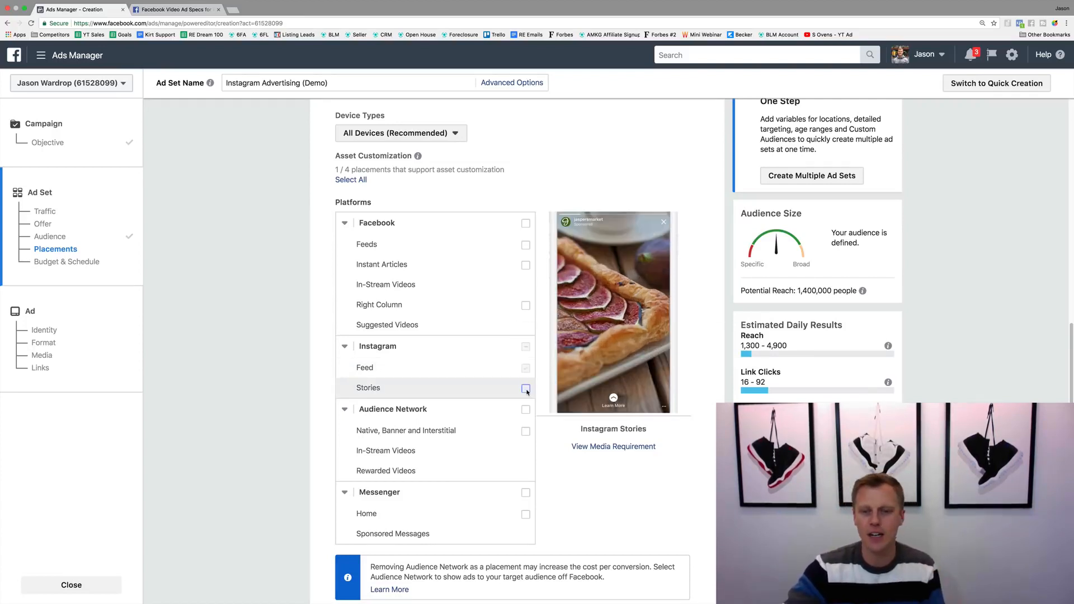
click(526, 390)
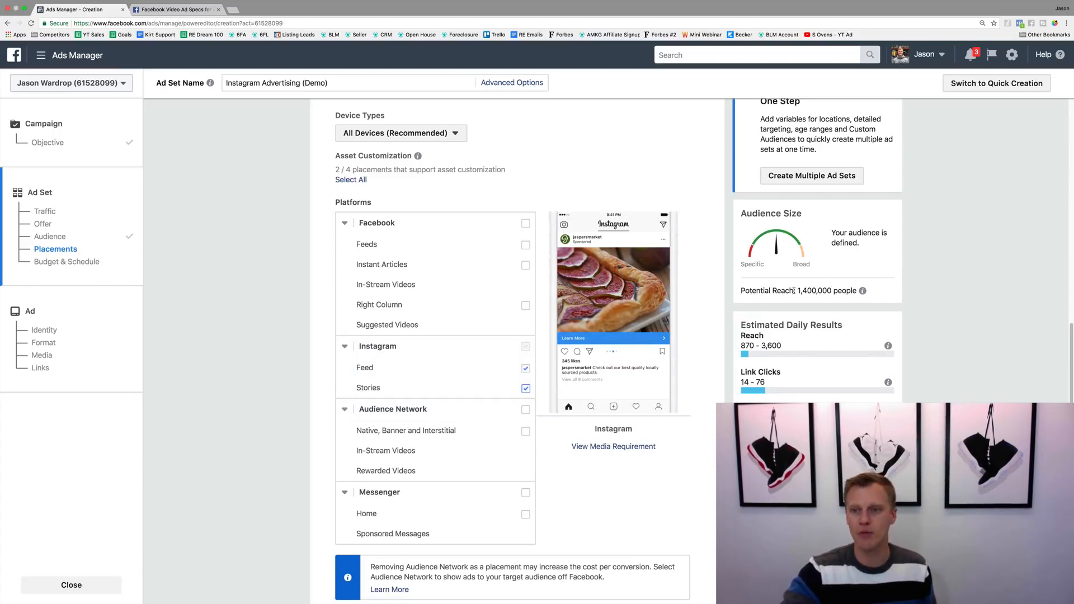
Try a lifetime budget of $100.00 for the ad set
scroll(699, 324, down, 8)
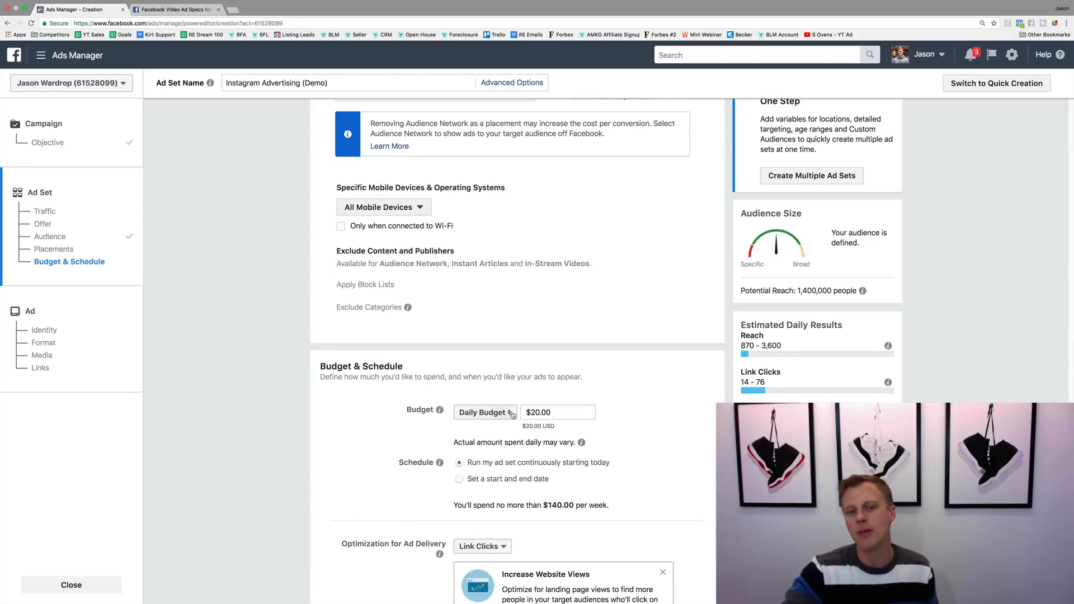
click(483, 412)
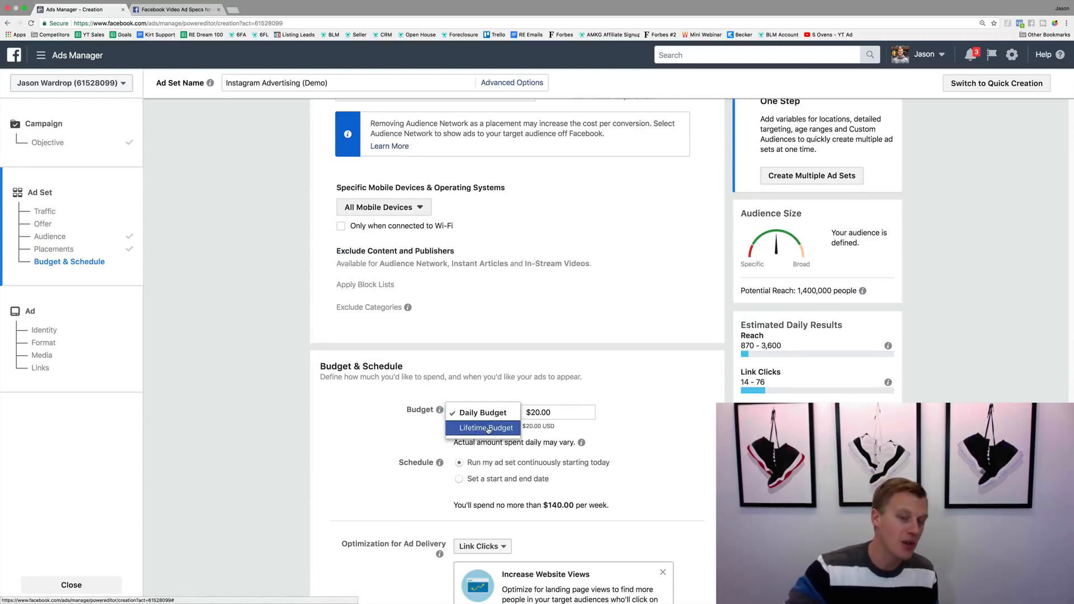
click(692, 401)
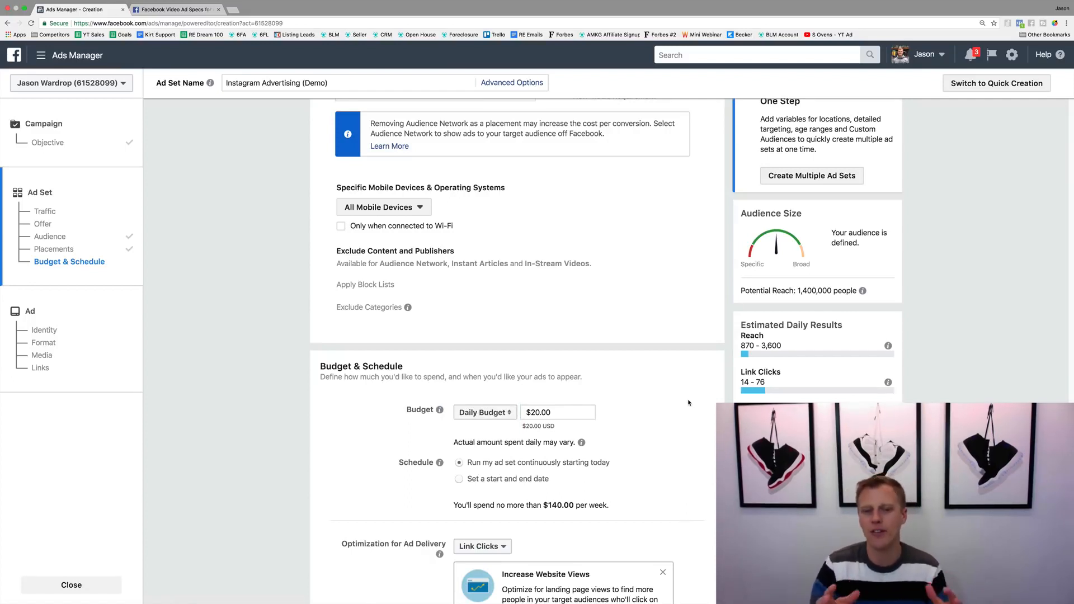
click(484, 412)
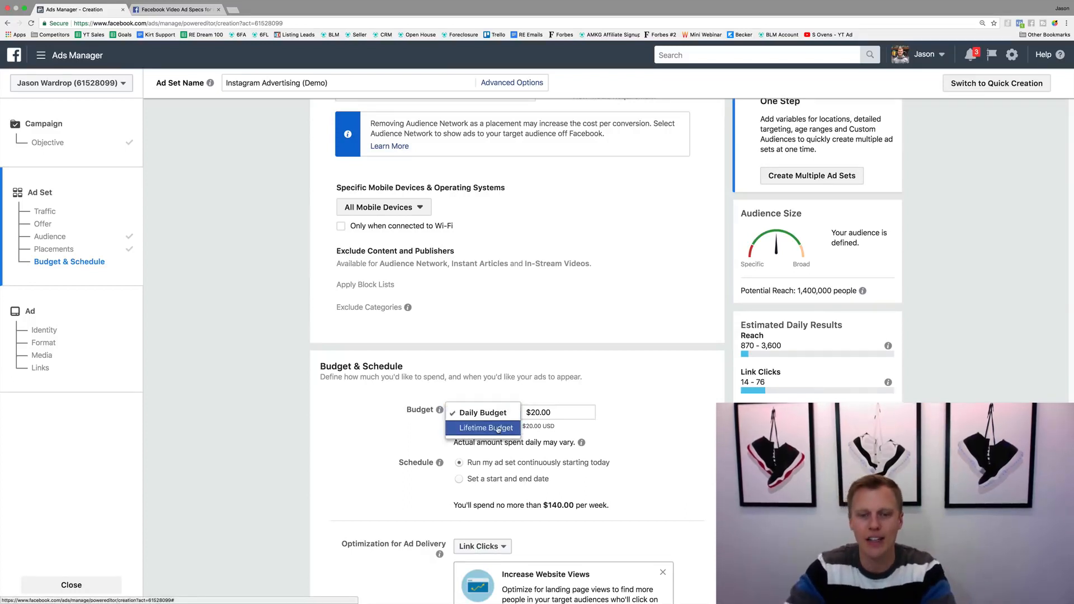
click(498, 429)
drag(551, 413, 542, 412)
text(100)
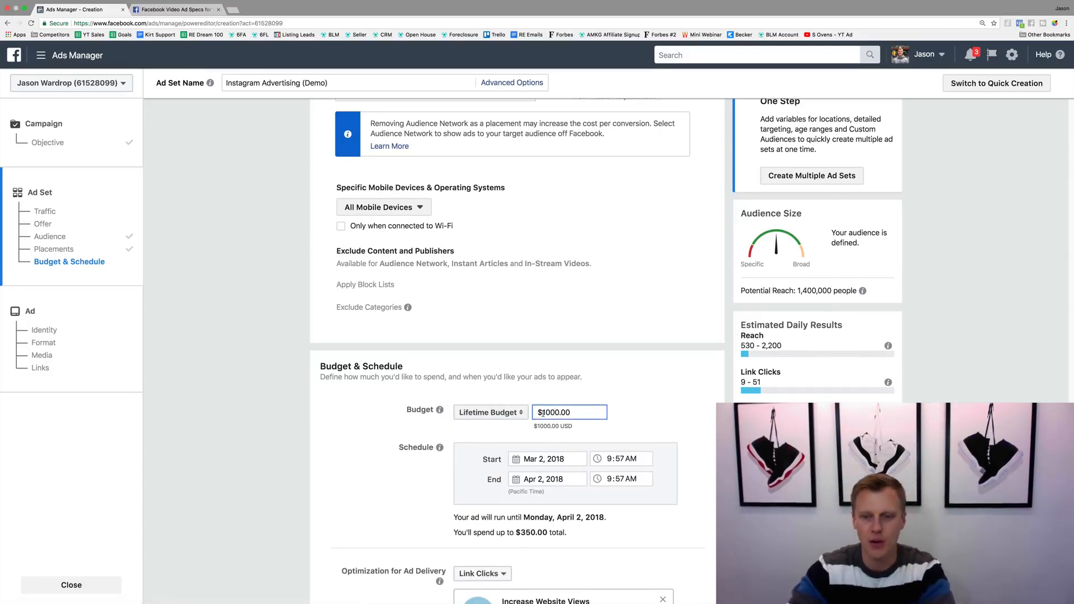
key(BackSpace)
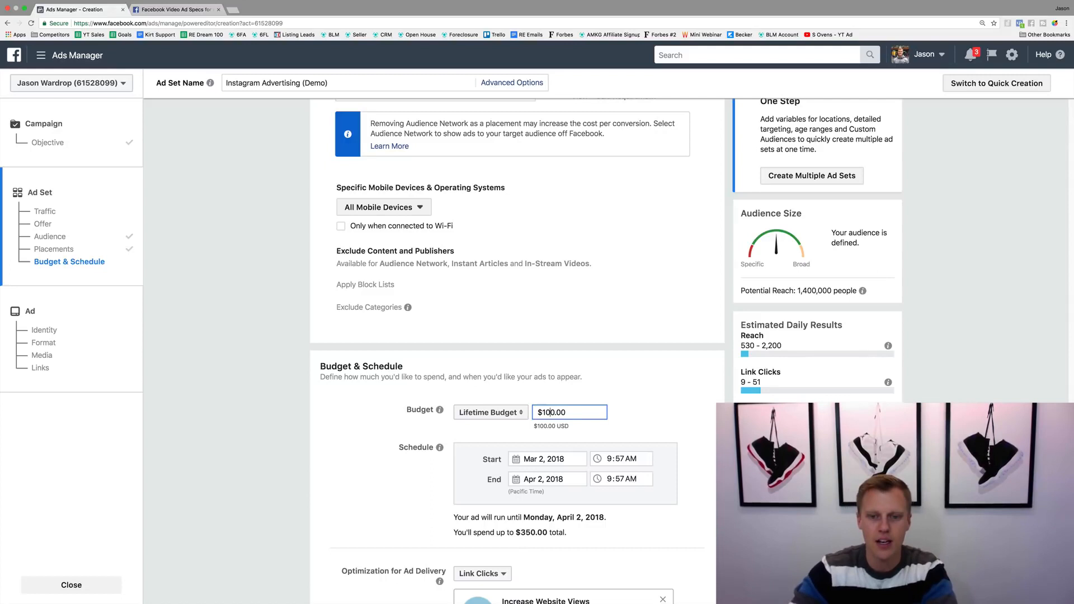
click(688, 387)
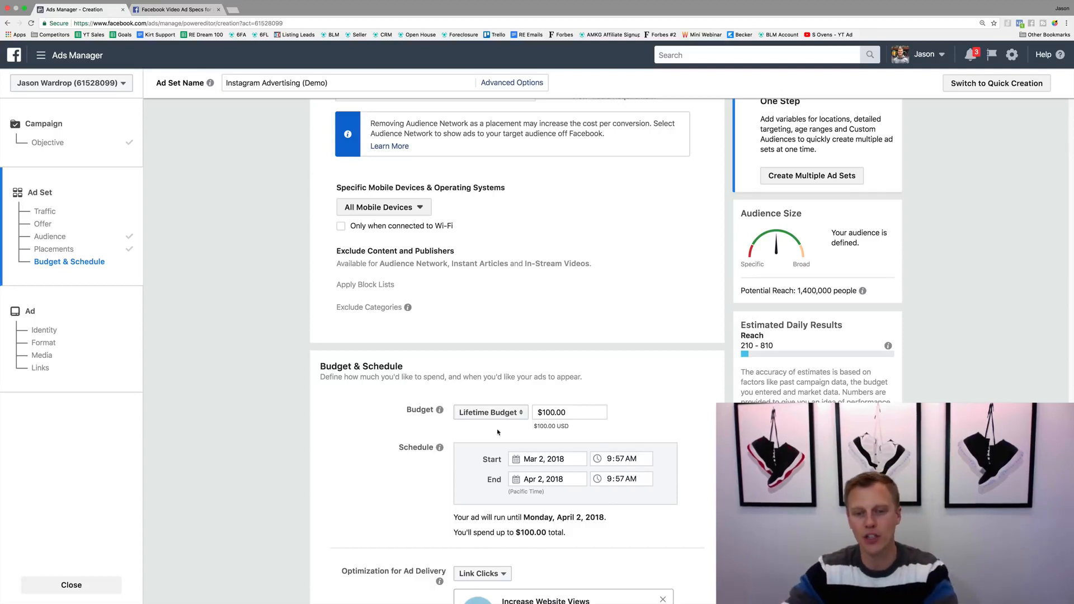
Give the ad set a daily budget of $10.00 and schedule it to run continuously starting today
click(488, 412)
click(488, 400)
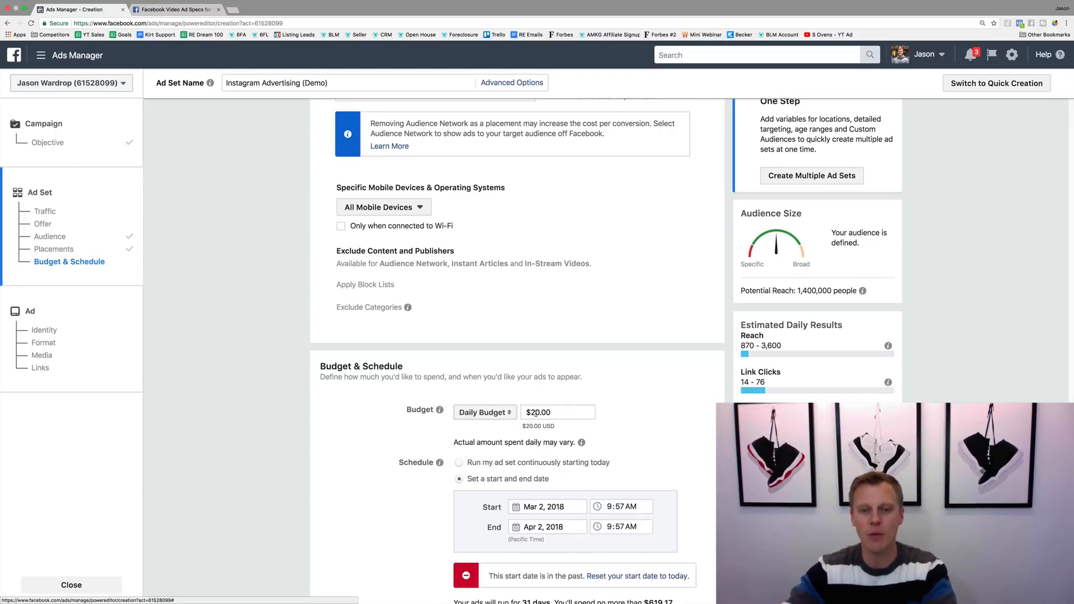
drag(535, 414, 529, 414)
text(1)
click(658, 414)
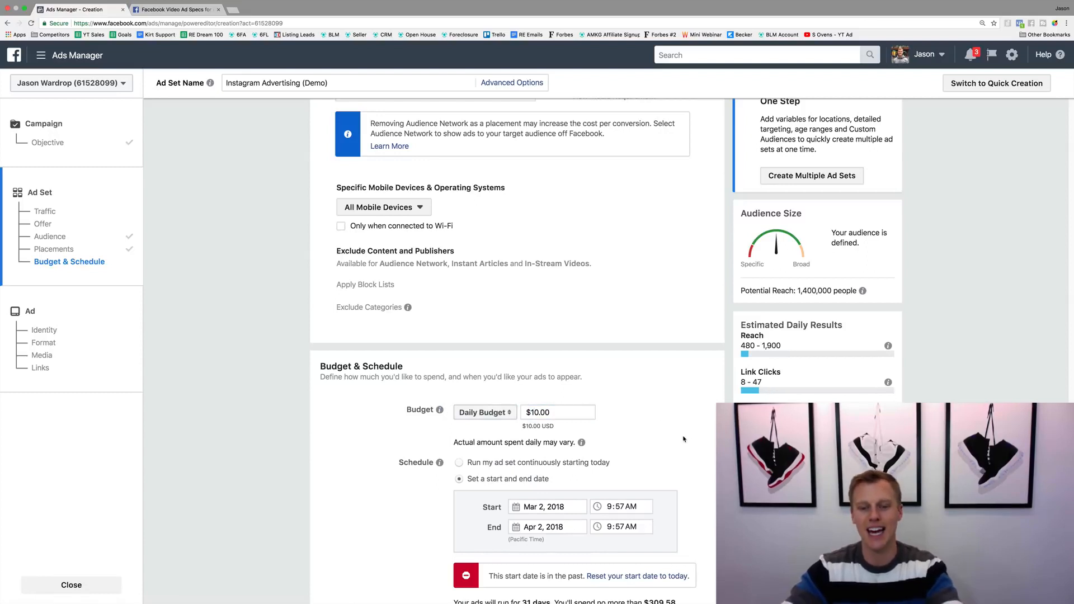
click(459, 465)
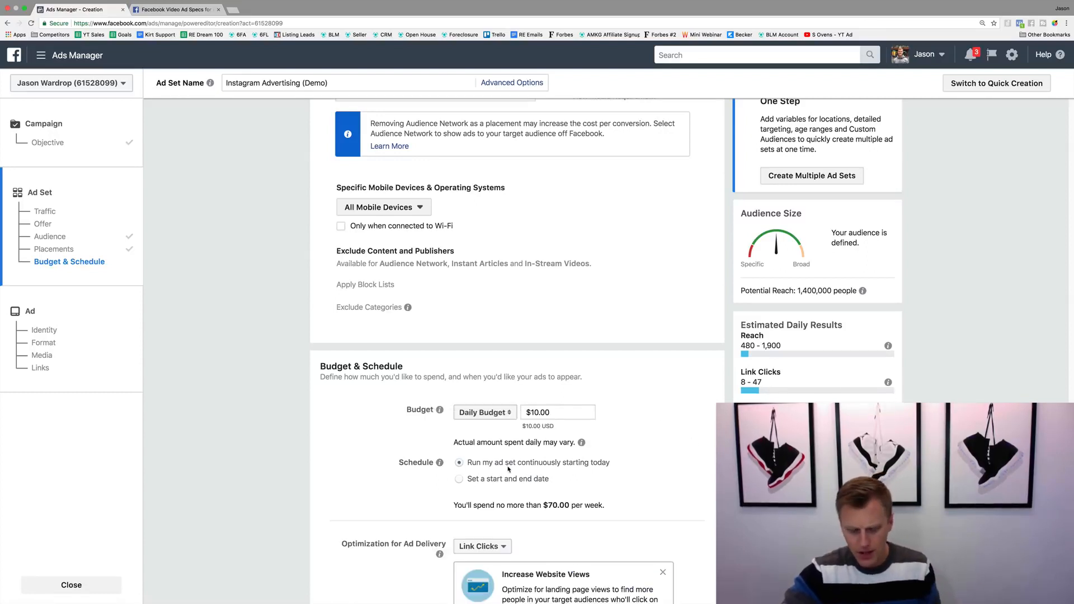
Keep the ad set's delivery optimization on Link Clicks and continue to the ad creation page
scroll(504, 470, down, 3)
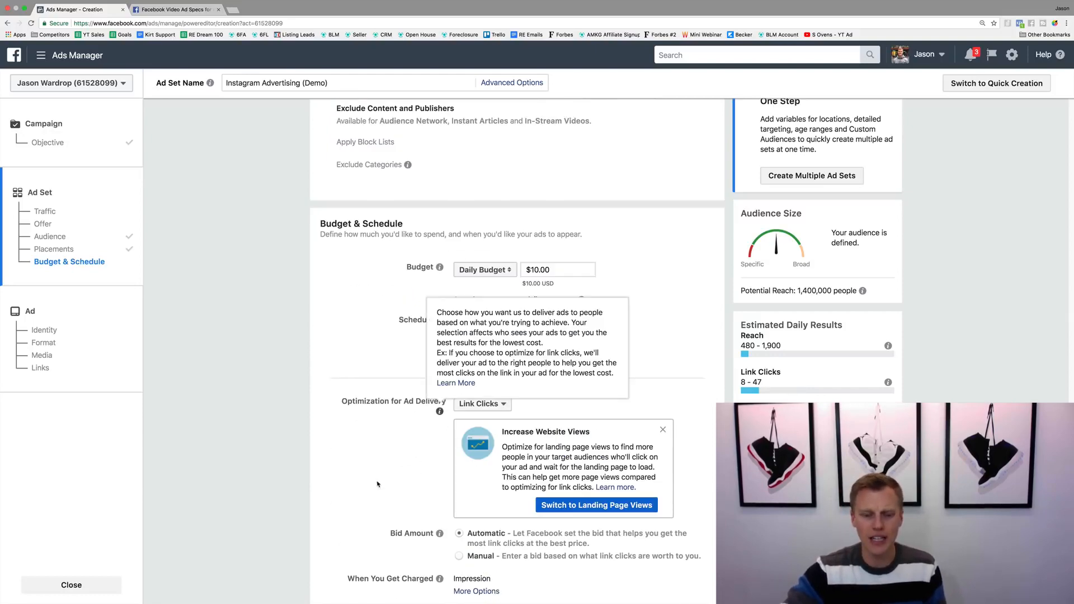
scroll(378, 483, down, 3)
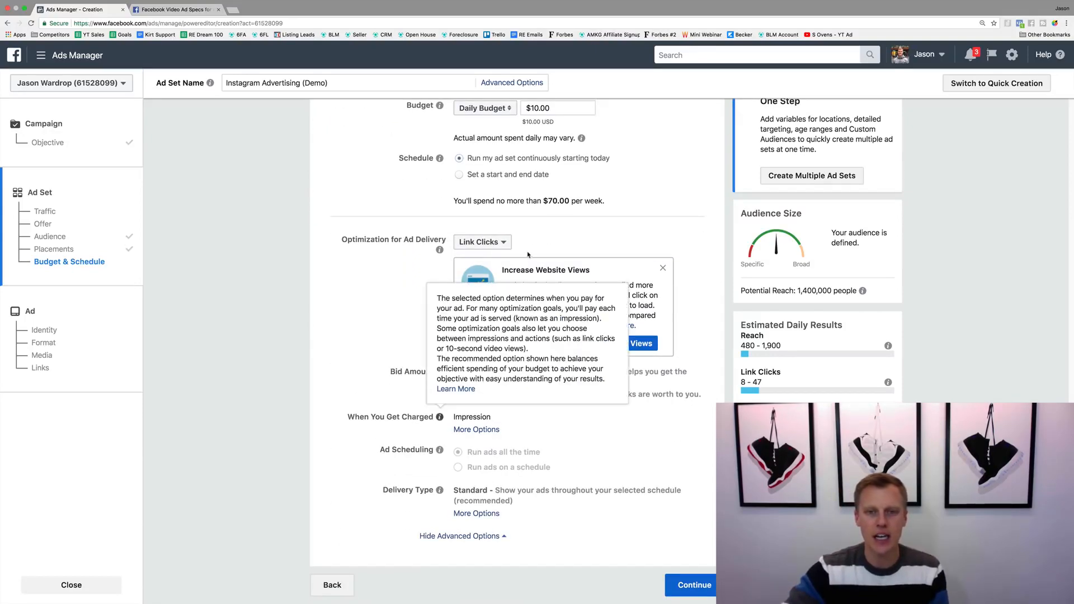
click(500, 242)
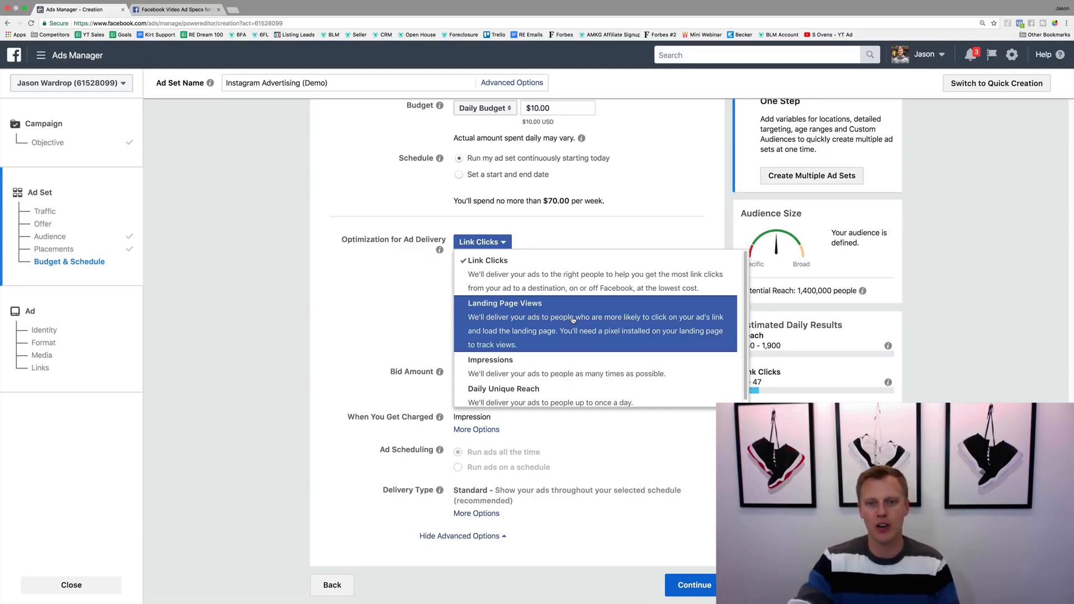
click(573, 281)
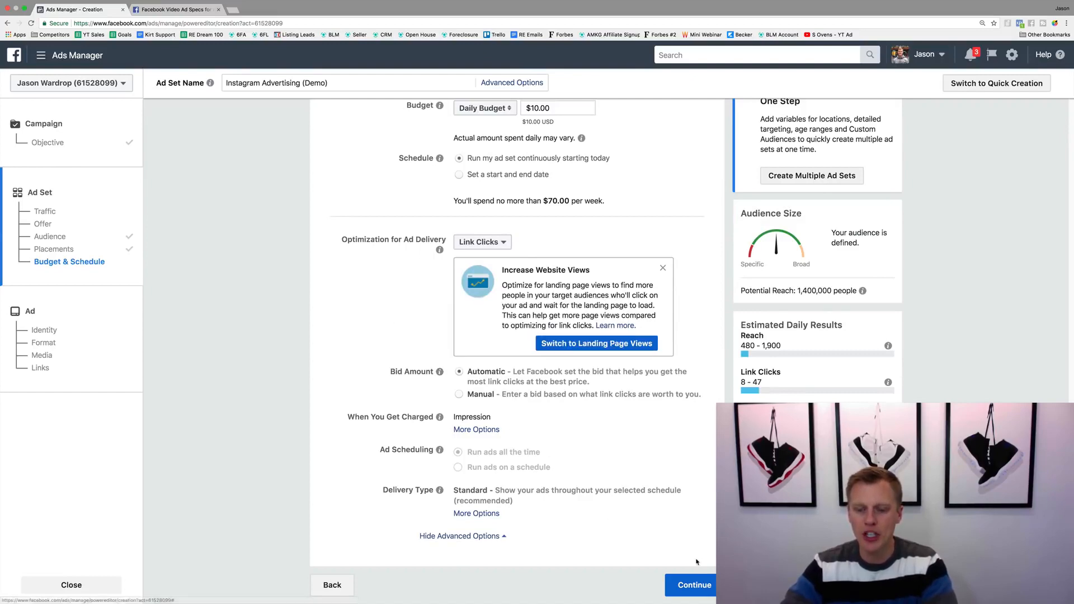
click(696, 584)
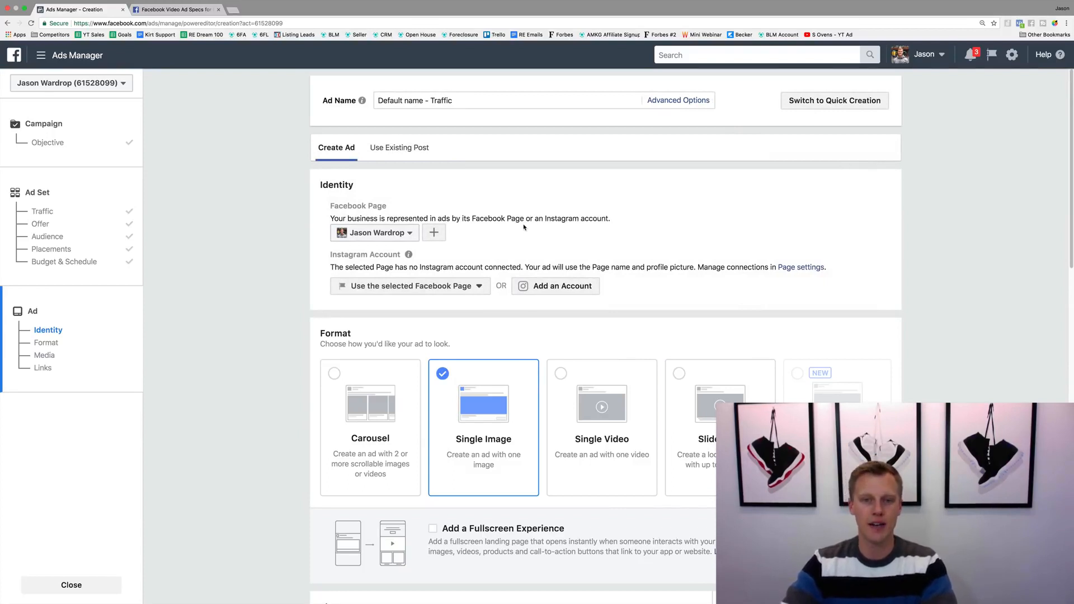
Examine the options for connecting an existing or a new Instagram account for advertising without connecting one
click(557, 288)
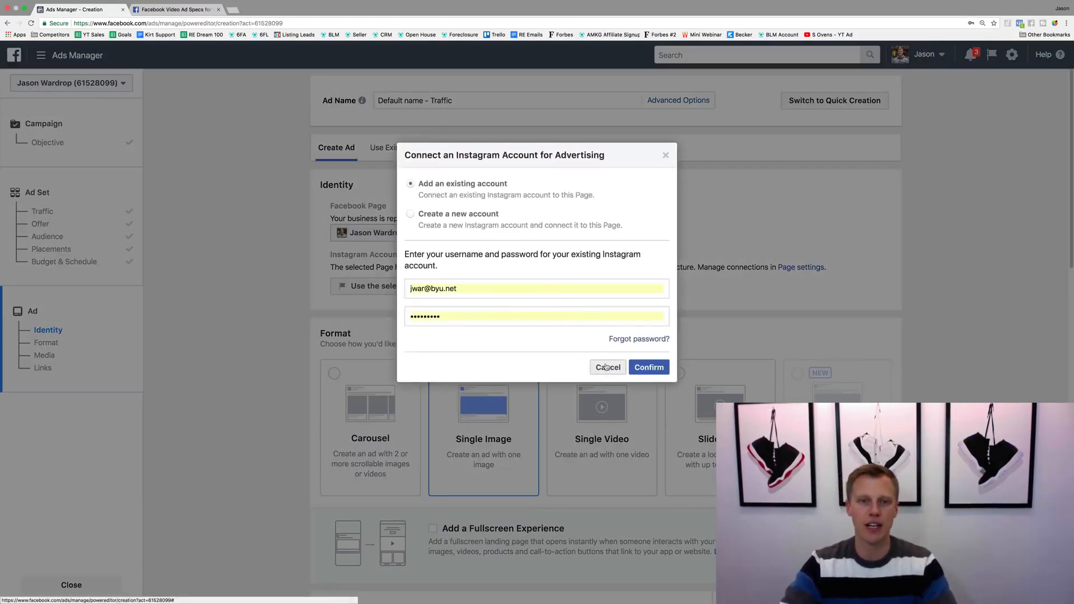
click(411, 215)
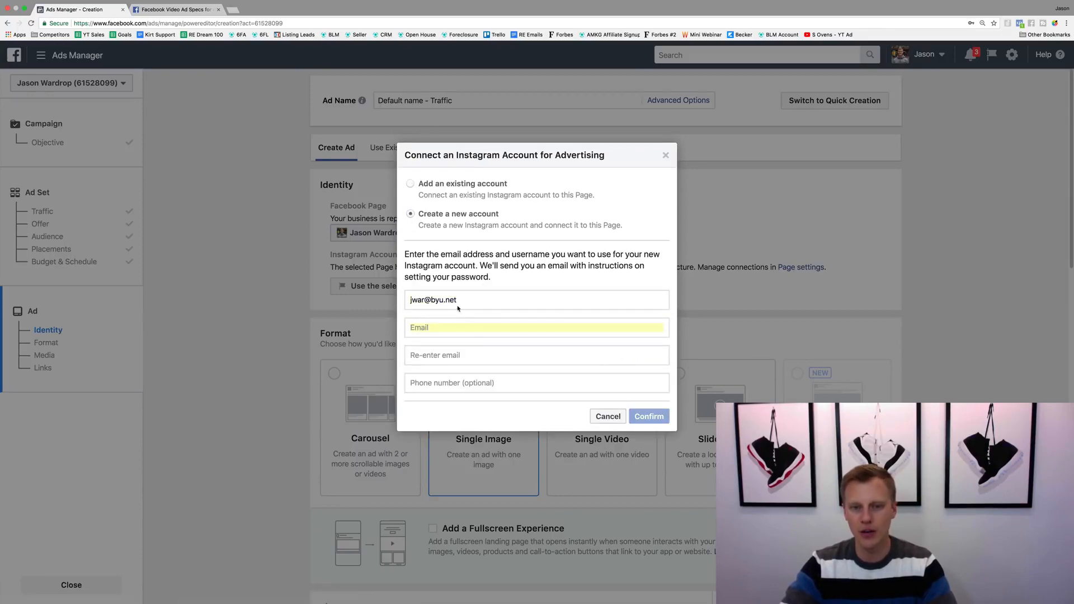
click(608, 416)
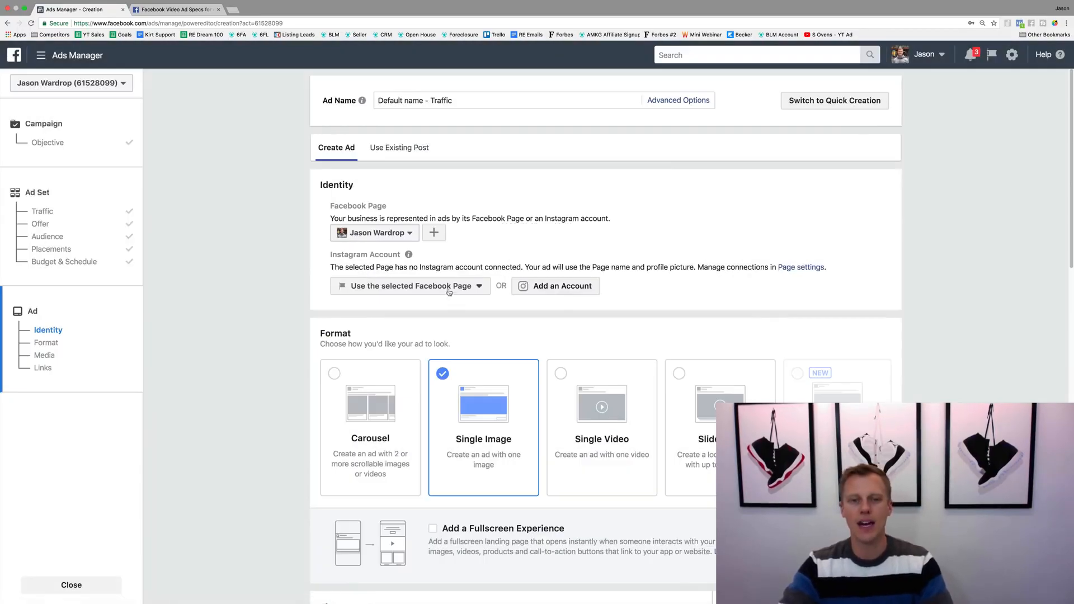
Set the ad format to Single Video and keep the selected Facebook Page as the ad's Instagram identity
scroll(433, 306, down, 5)
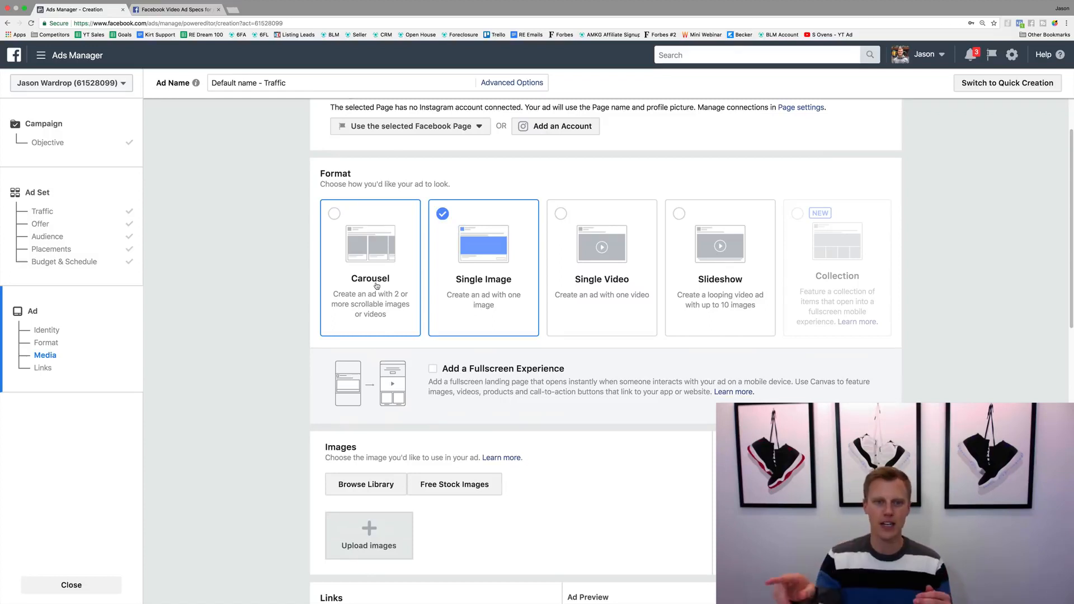
click(595, 259)
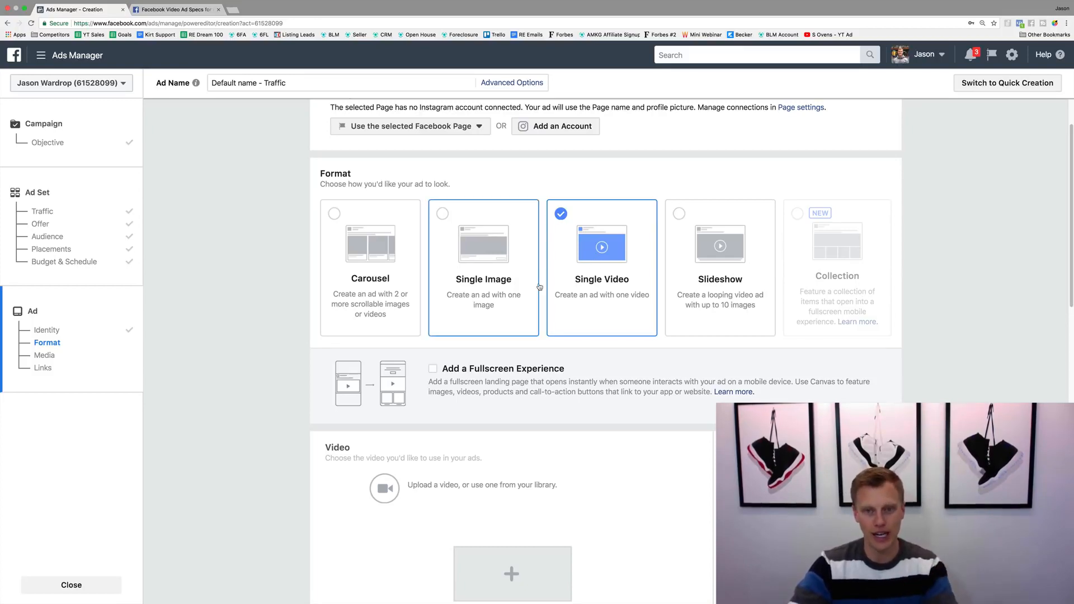
scroll(486, 263, up, 2)
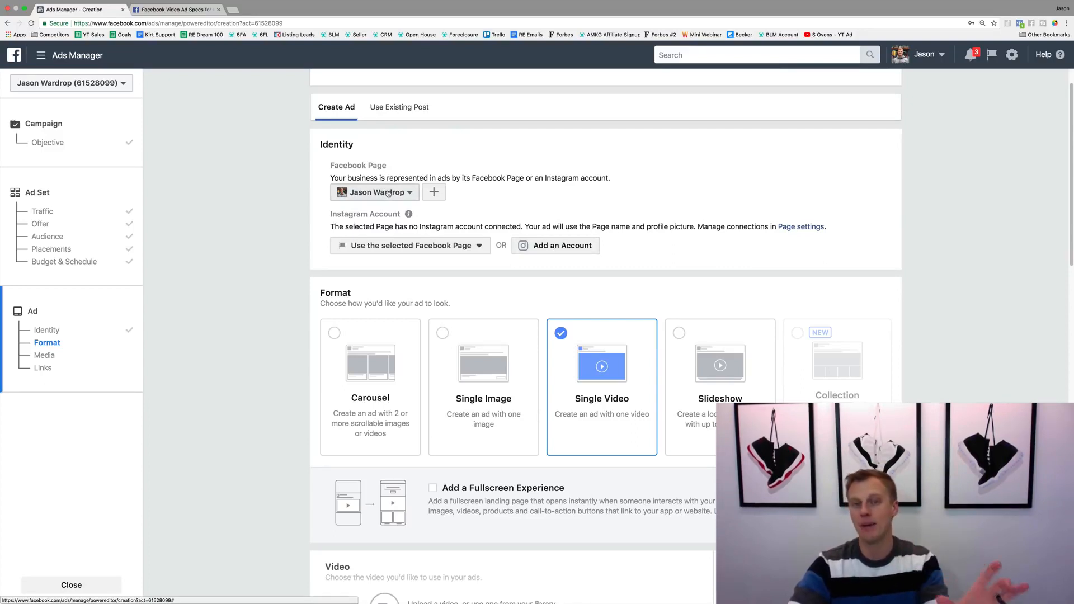
click(413, 249)
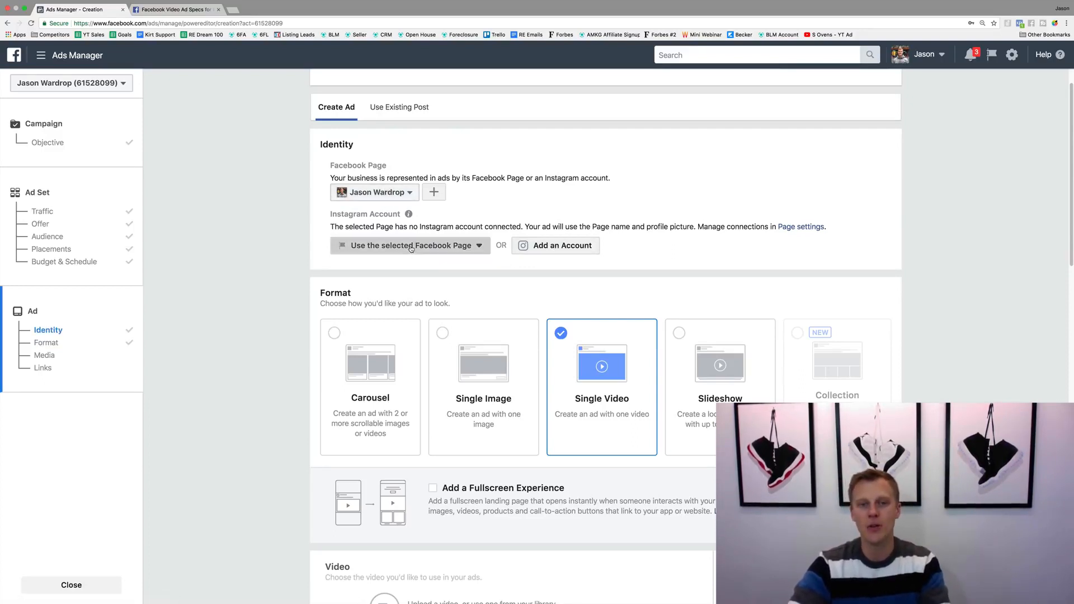
click(460, 283)
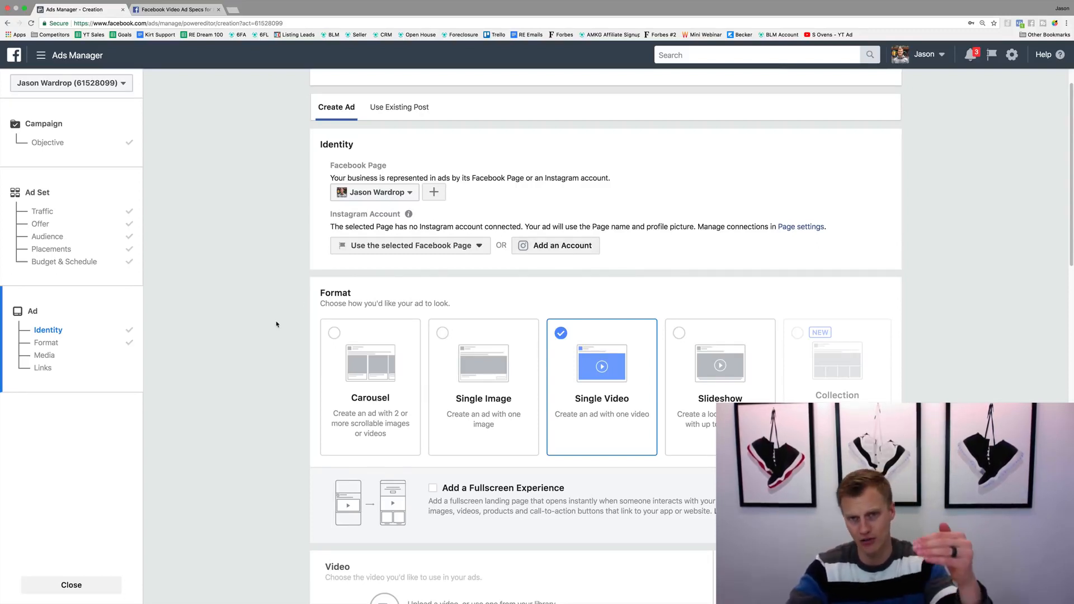
Choose the 10-second video from the account's video library as the ad's video
scroll(276, 324, down, 5)
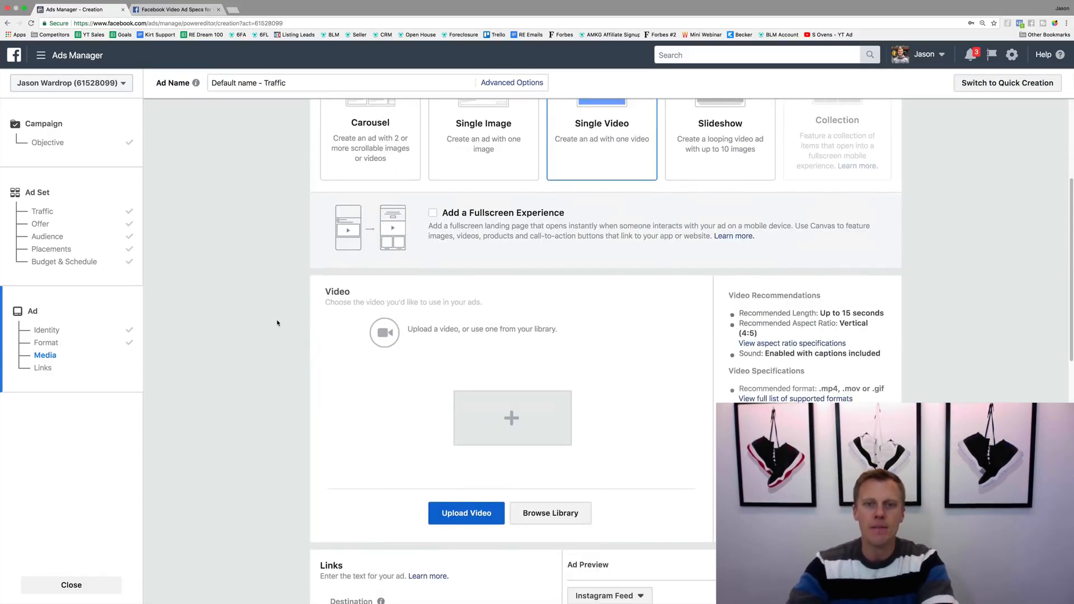
scroll(277, 322, down, 2)
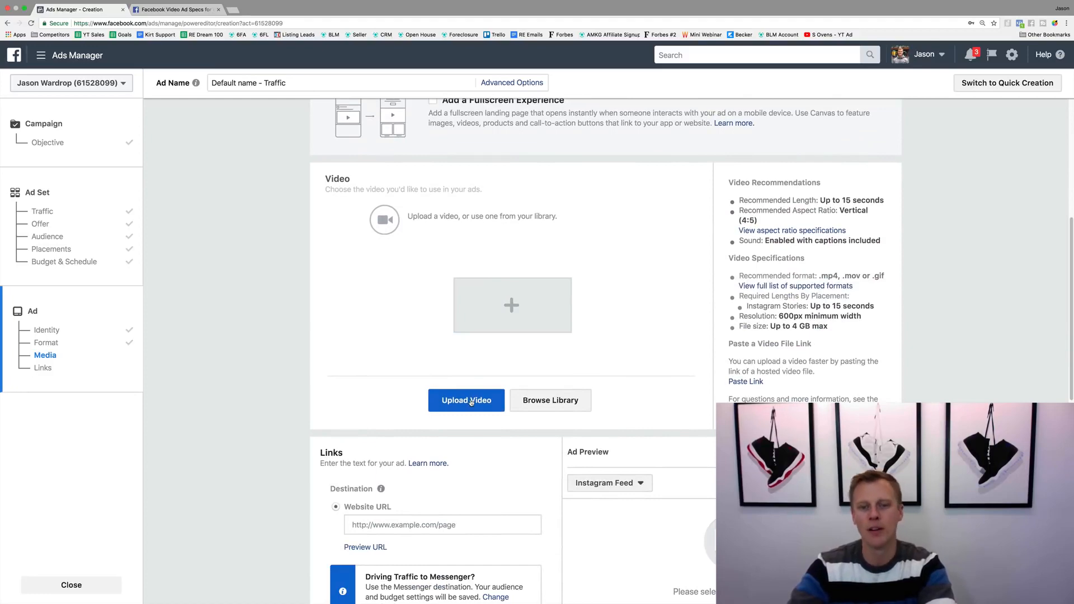
click(548, 400)
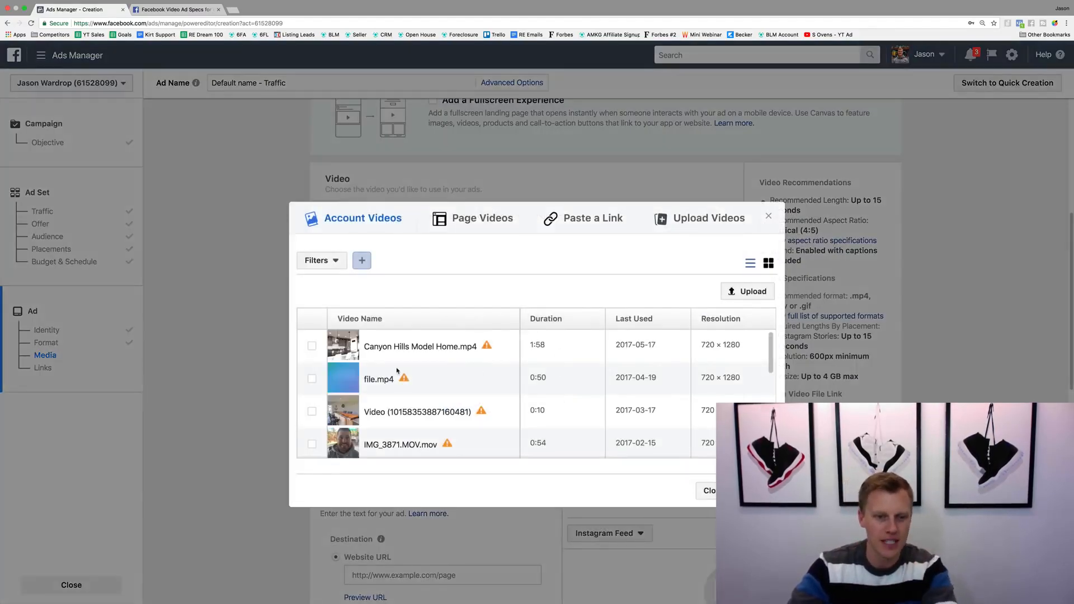
click(311, 379)
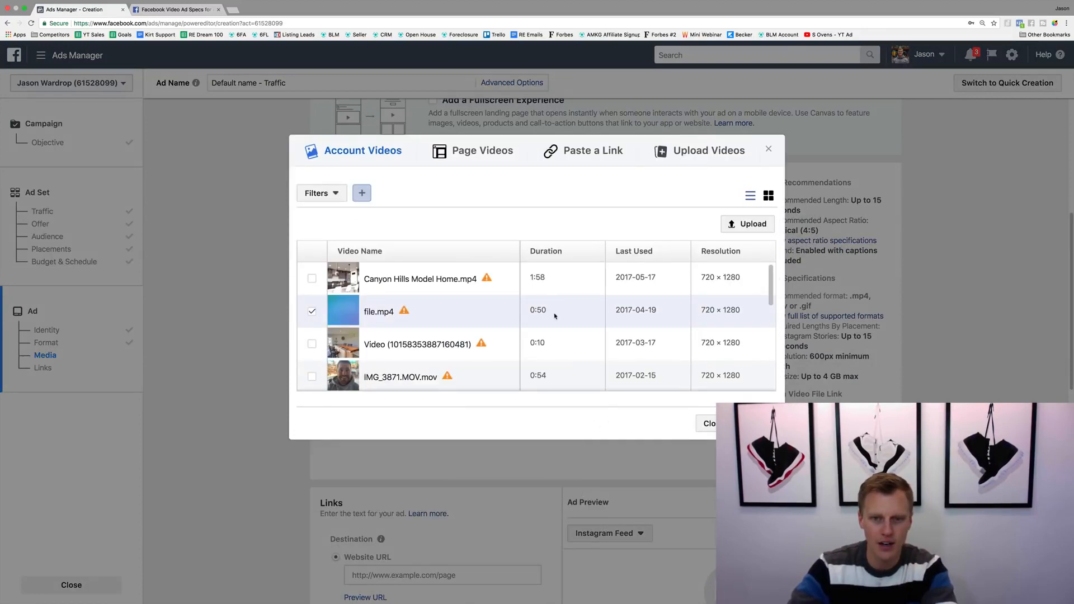
click(312, 344)
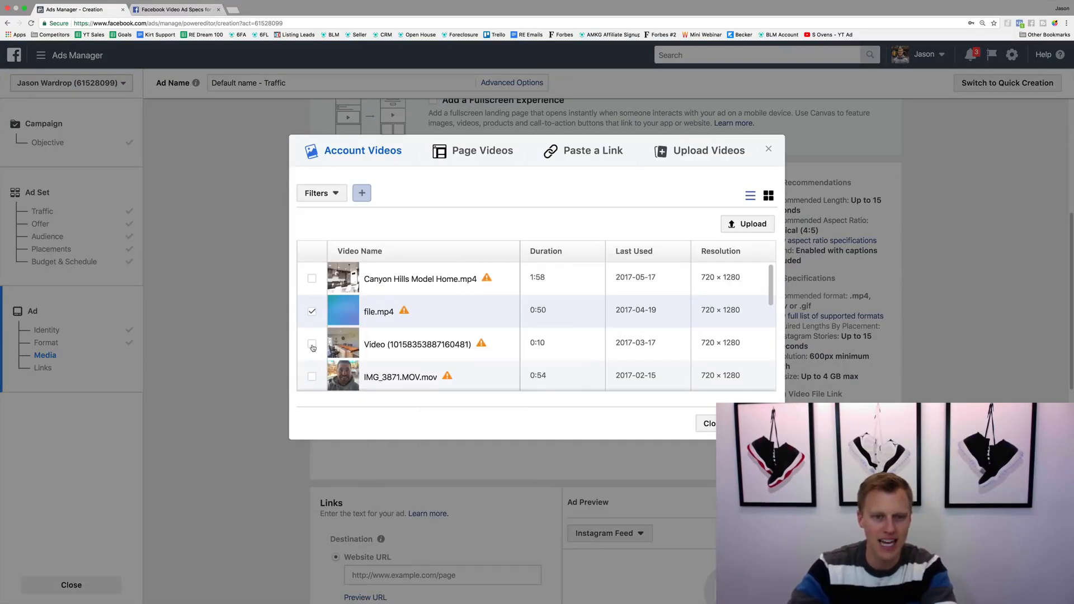
click(752, 423)
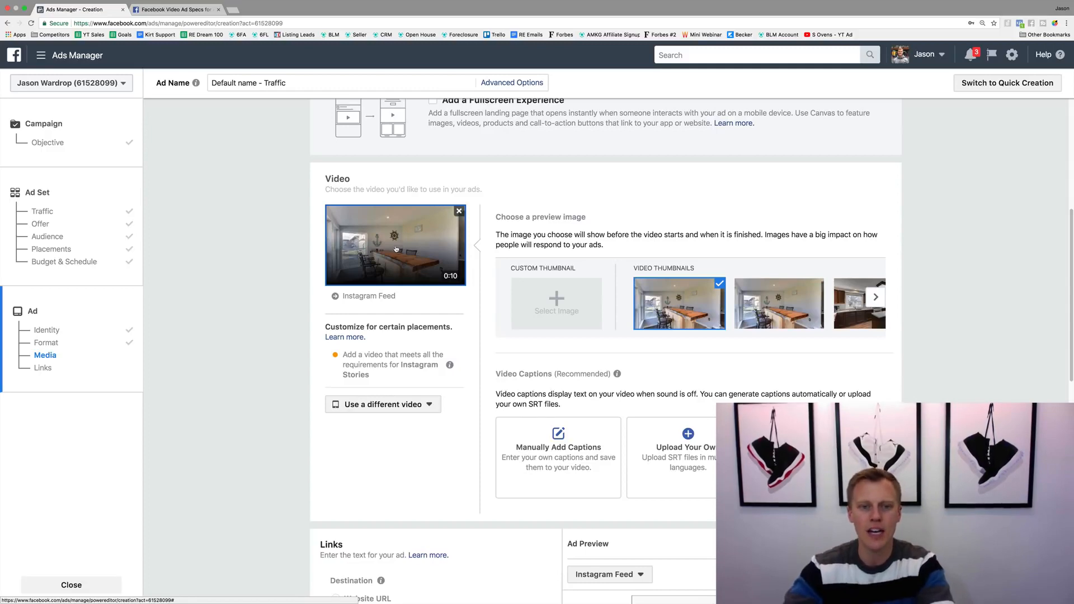
scroll(398, 246, down, 5)
scroll(396, 248, down, 2)
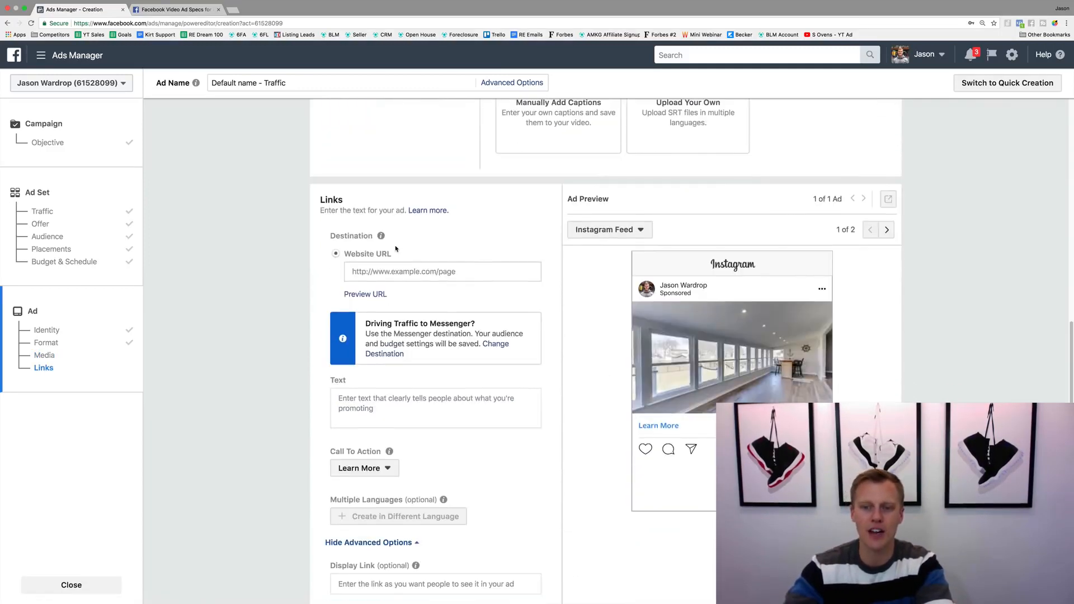
click(381, 272)
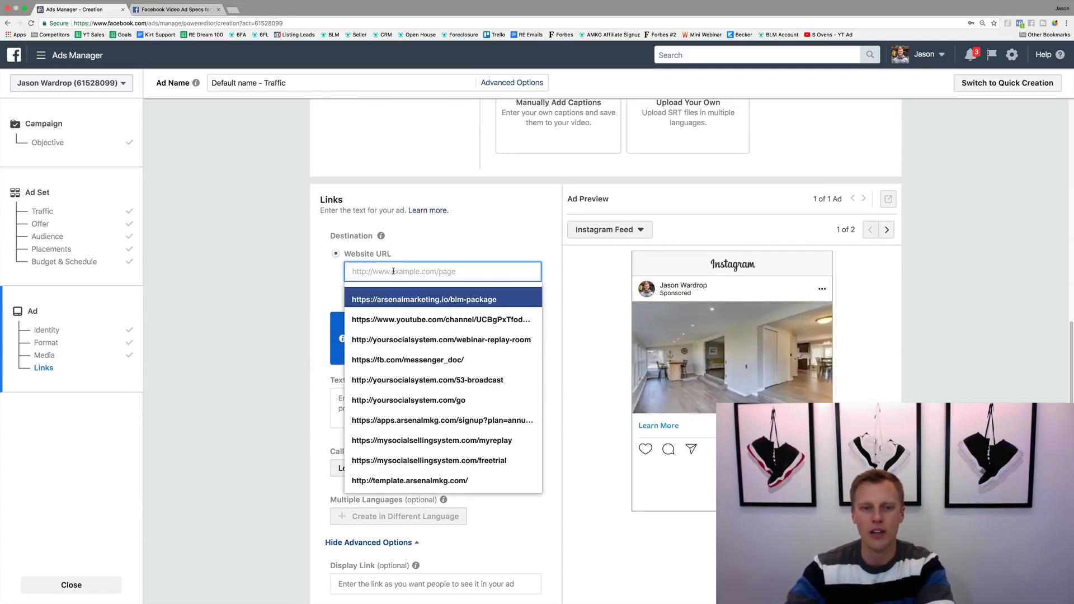
click(232, 10)
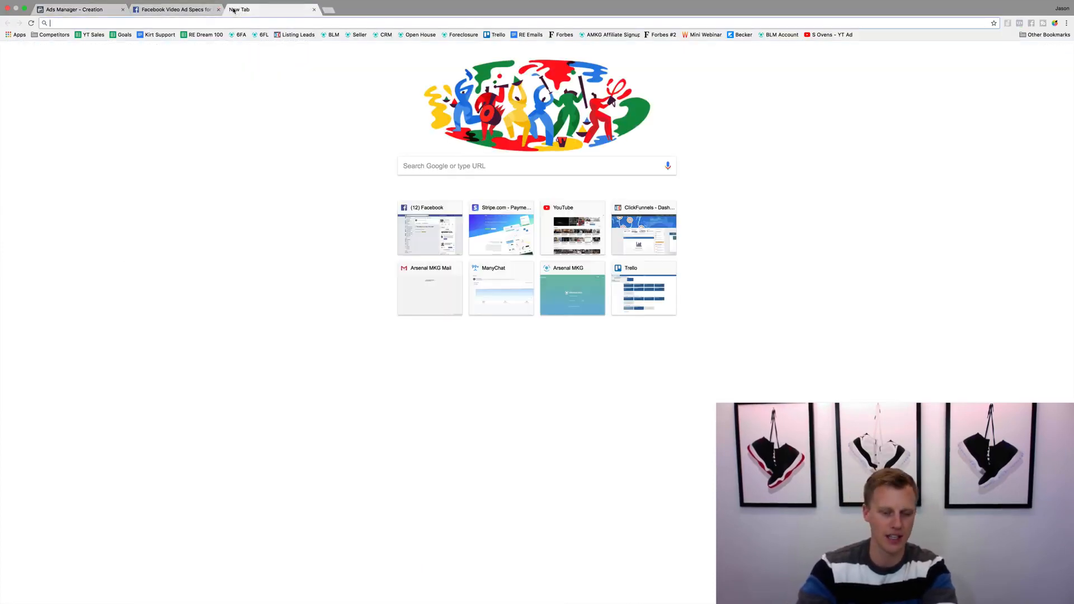
text(google.com)
key(Return)
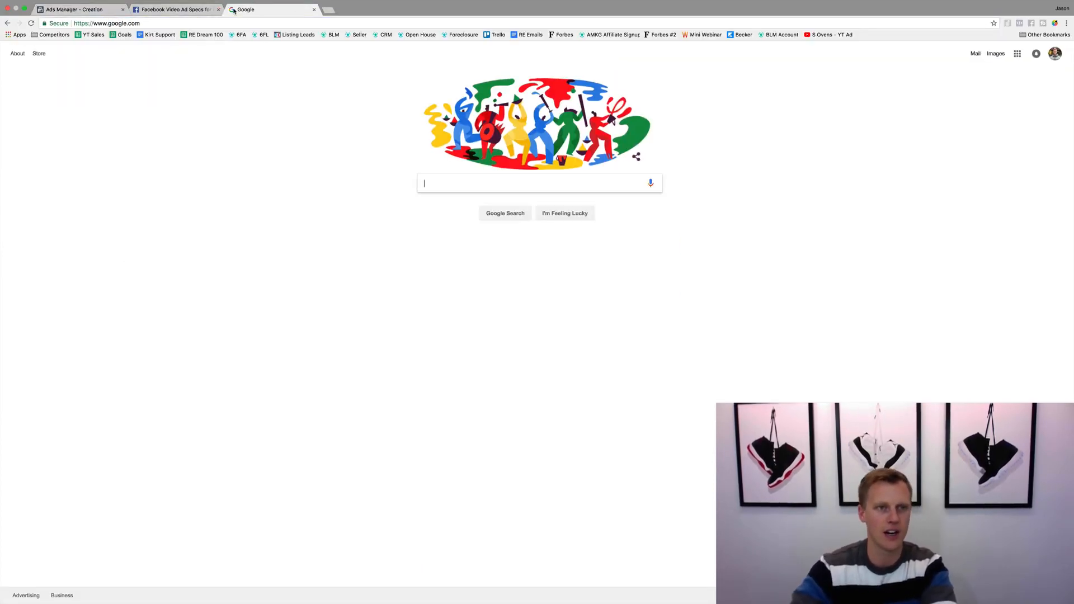
click(142, 24)
key(ctrl+c)
click(74, 9)
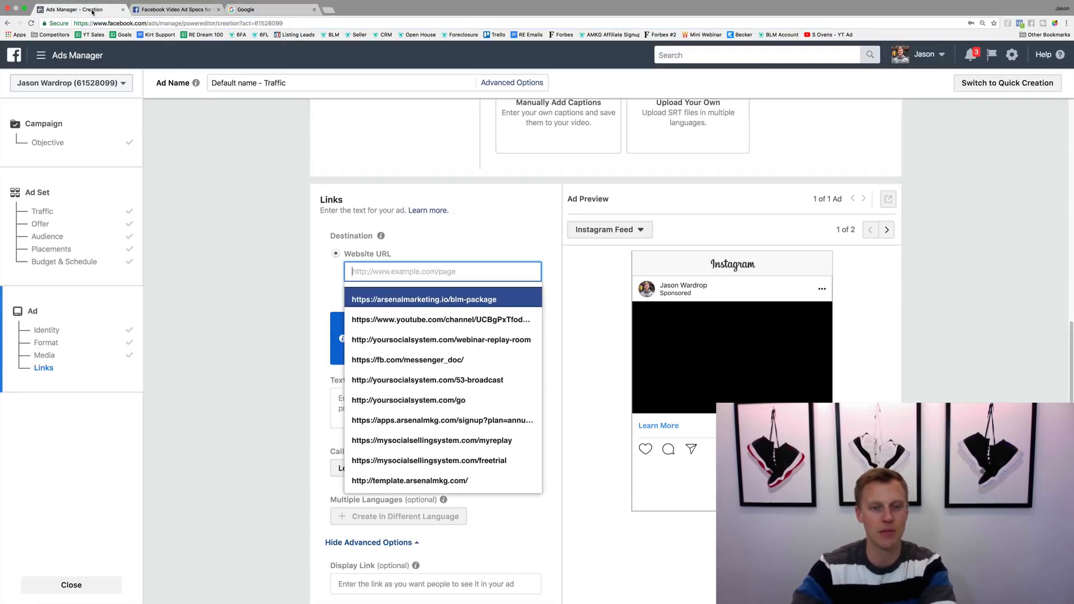
key(ctrl+v)
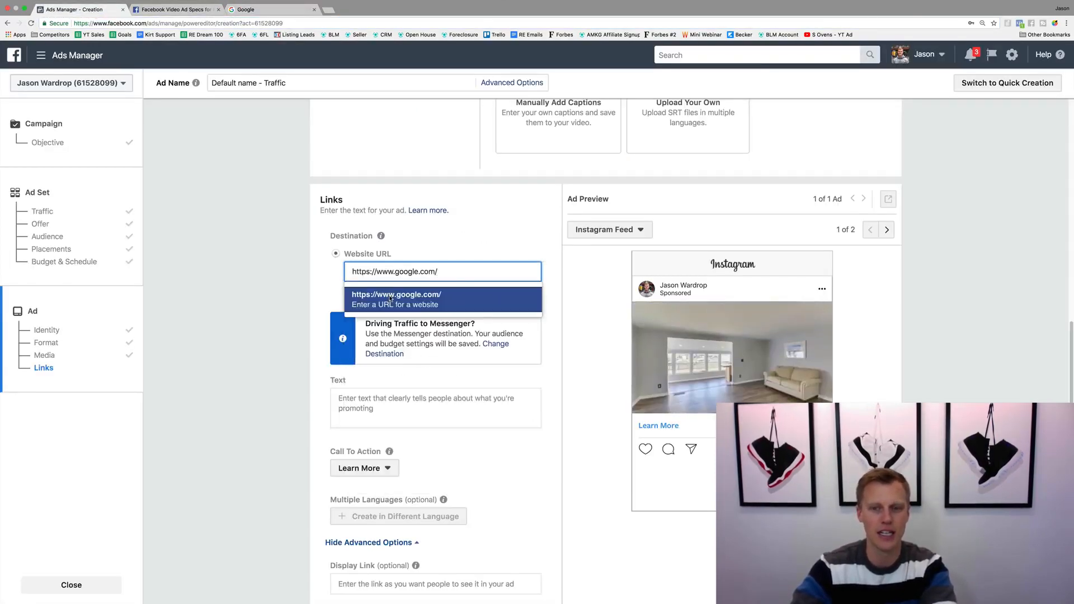
click(403, 292)
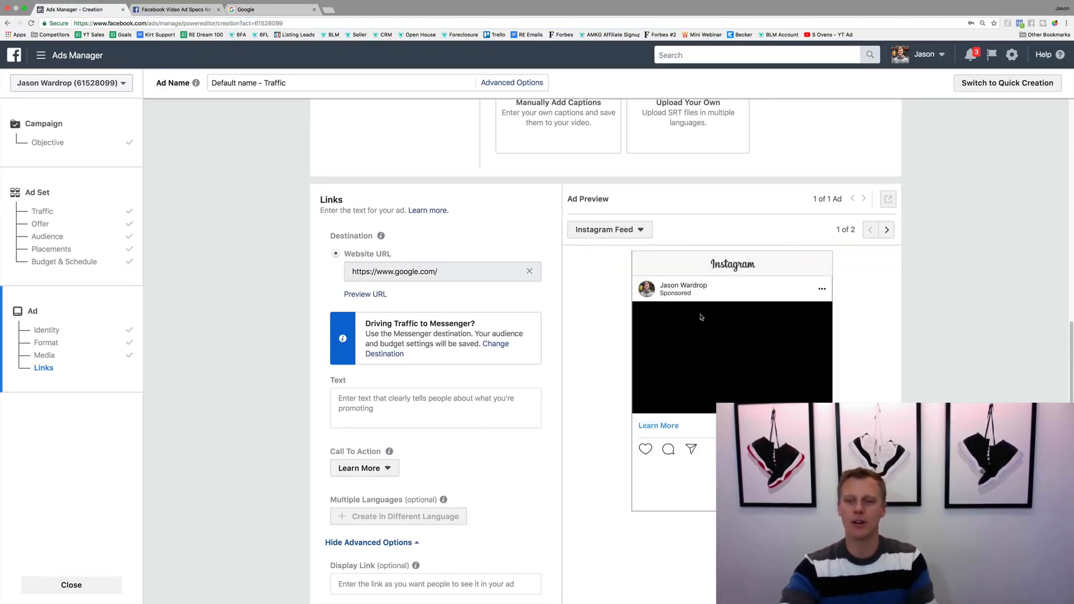
Preview the ad for Instagram Stories and examine that placement's video requirements on the Facebook video ad specs page
click(888, 233)
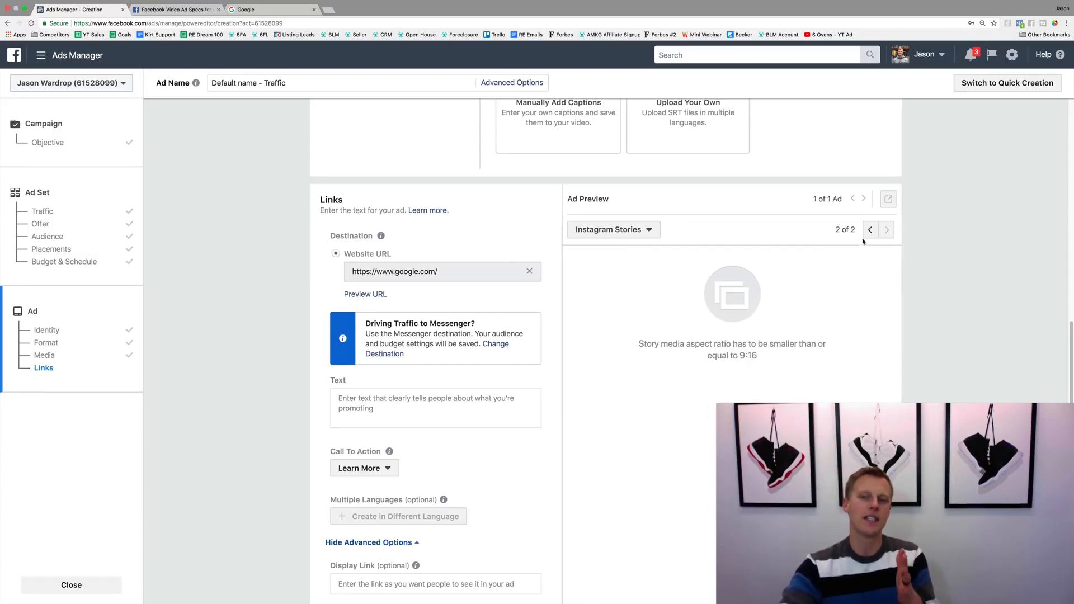
click(173, 9)
click(643, 195)
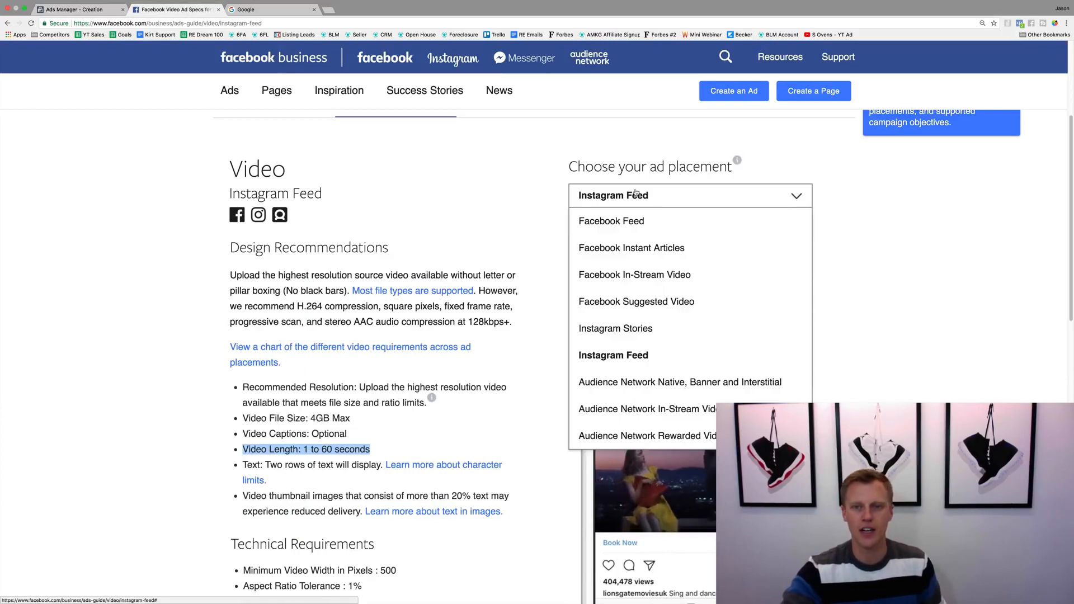
click(615, 329)
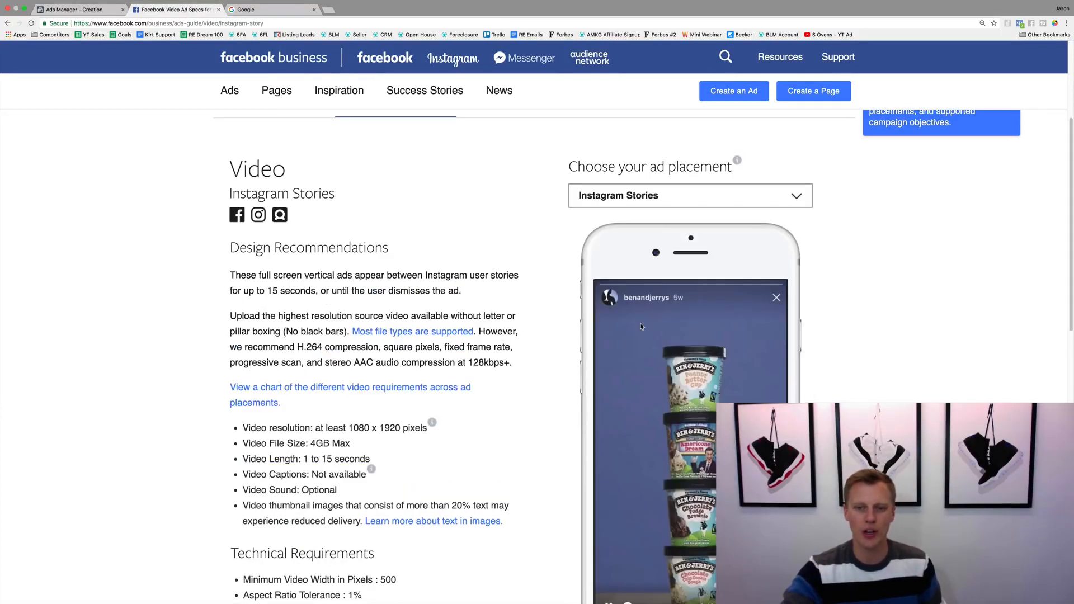
scroll(177, 391, down, 2)
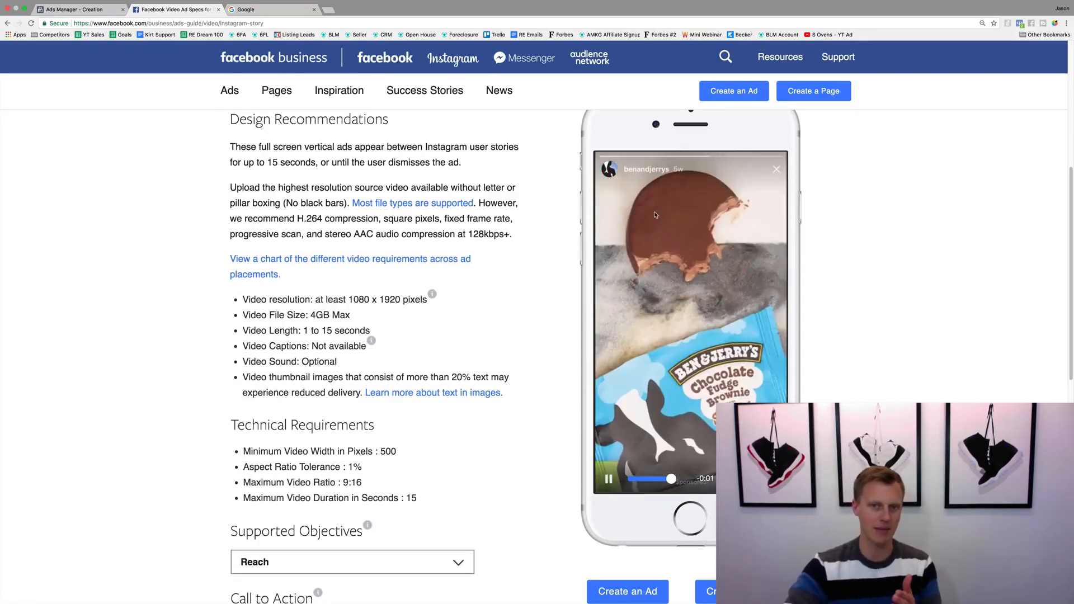
click(88, 10)
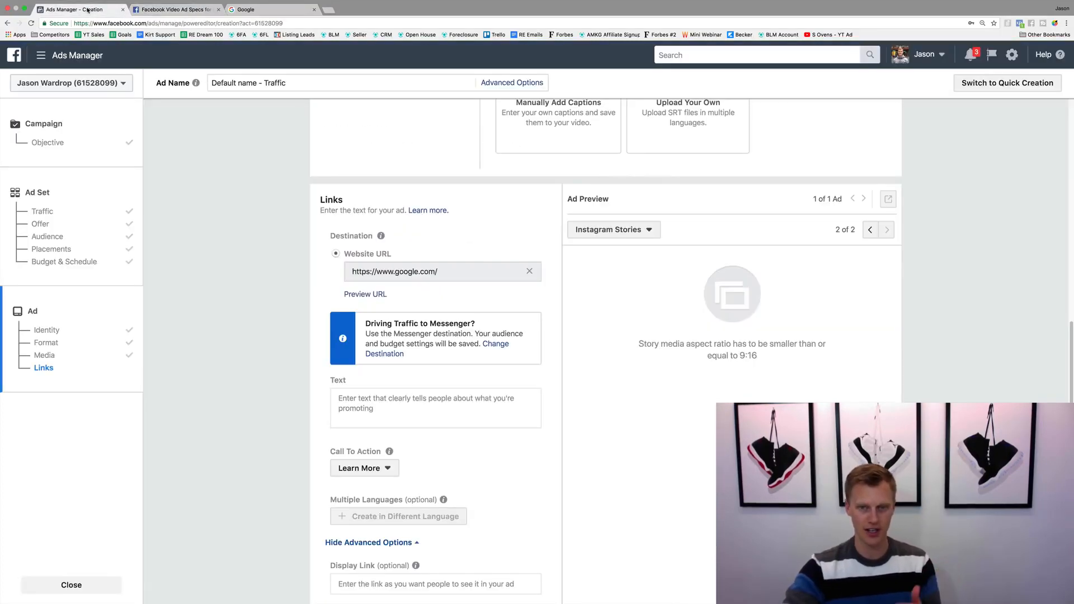
Review the ad's video and placement customization options and switch the ad preview back to Instagram Feed
scroll(373, 337, up, 5)
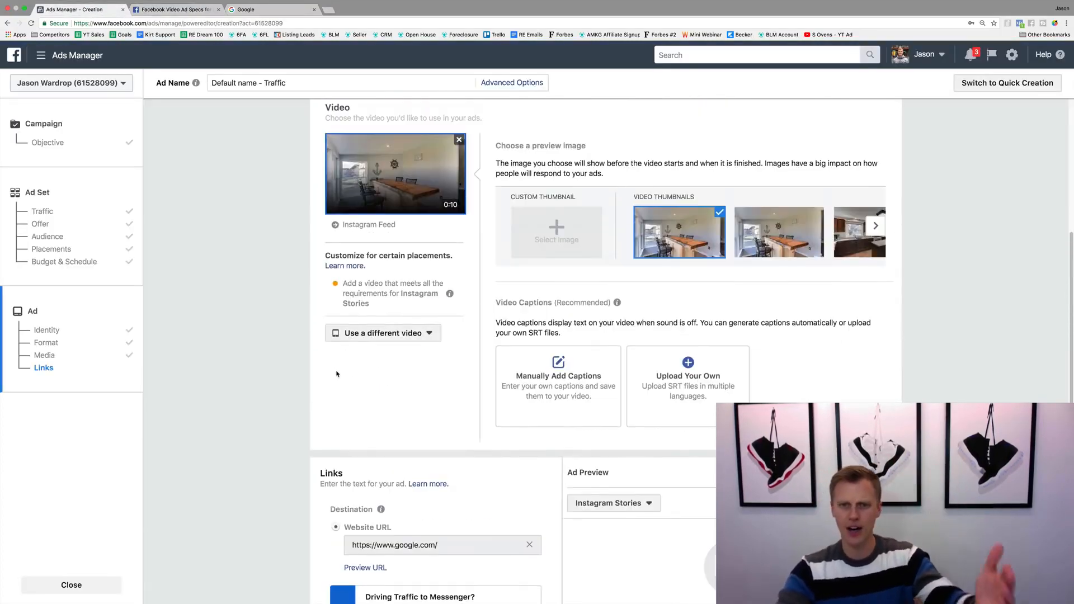
scroll(336, 370, up, 2)
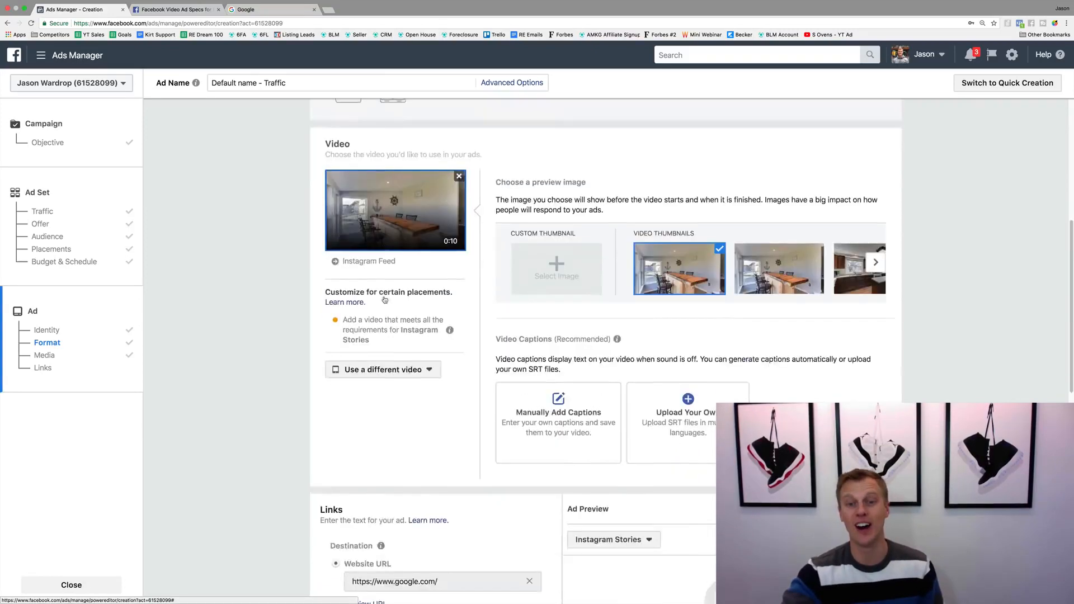
scroll(384, 299, down, 7)
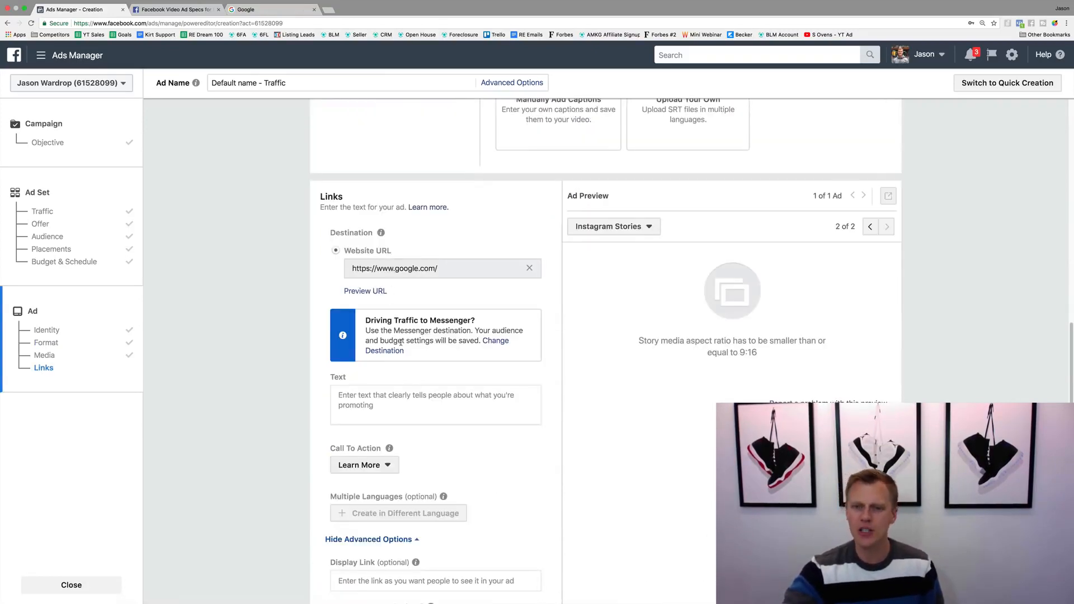
click(869, 226)
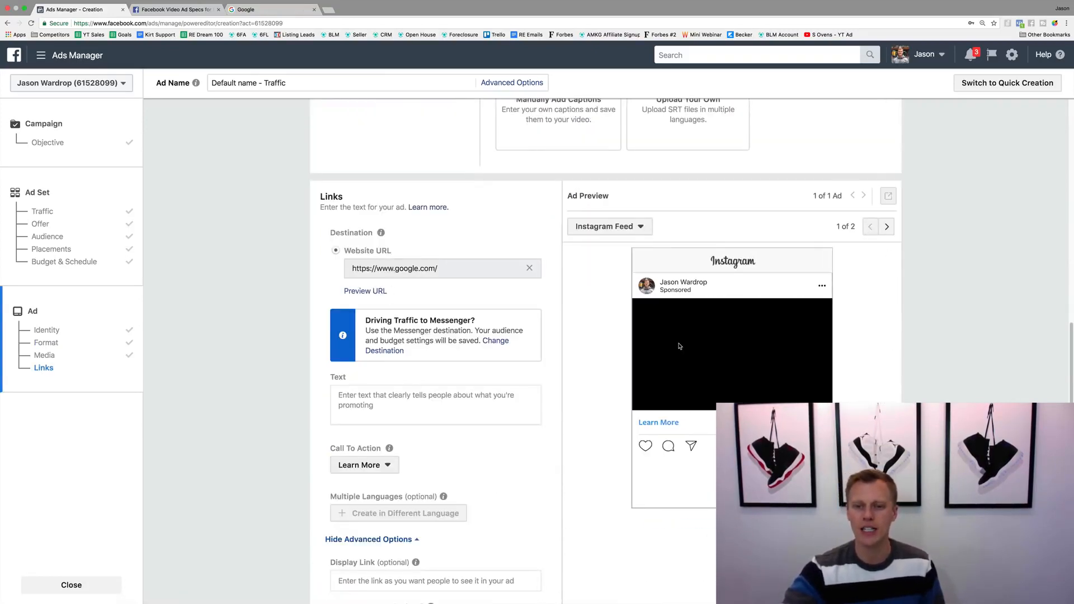
Enter "Type your text..." as the ad's text and choose Learn More as its call to action
click(448, 393)
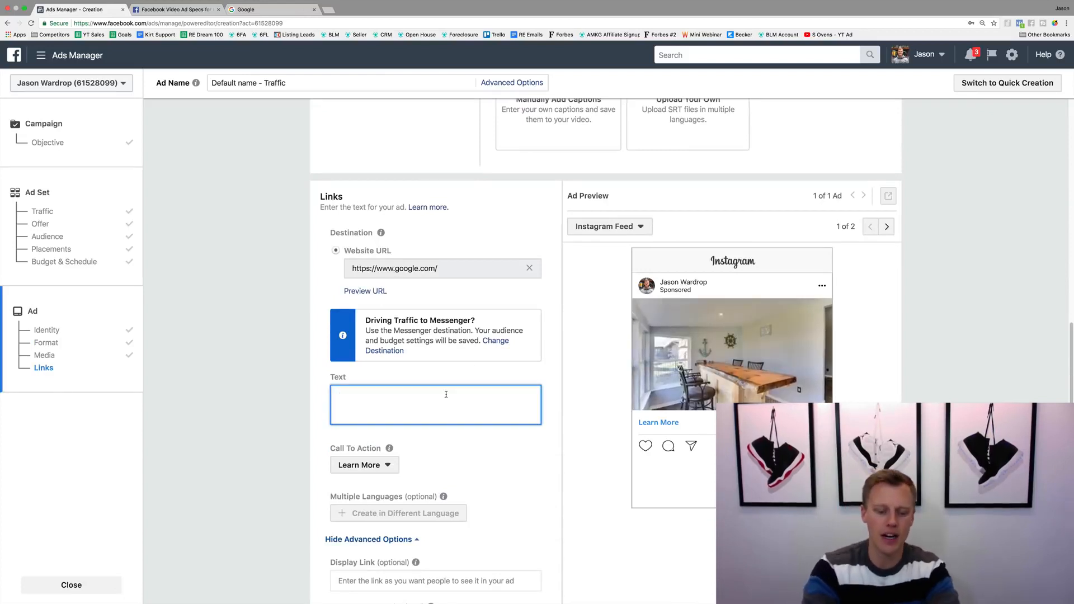
text(Type your text...)
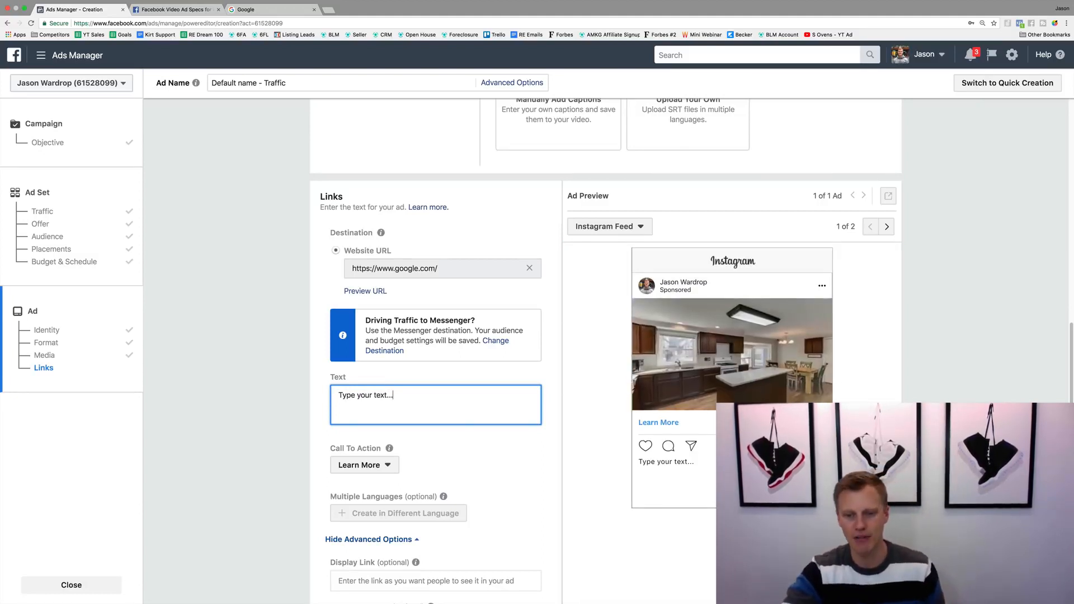
scroll(476, 449, down, 1)
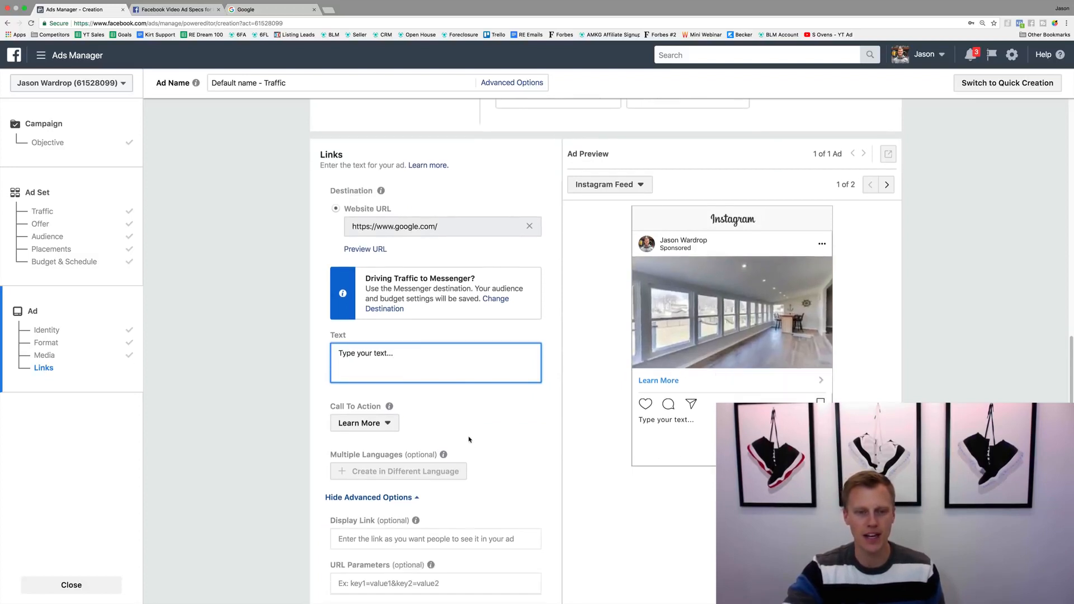
click(391, 429)
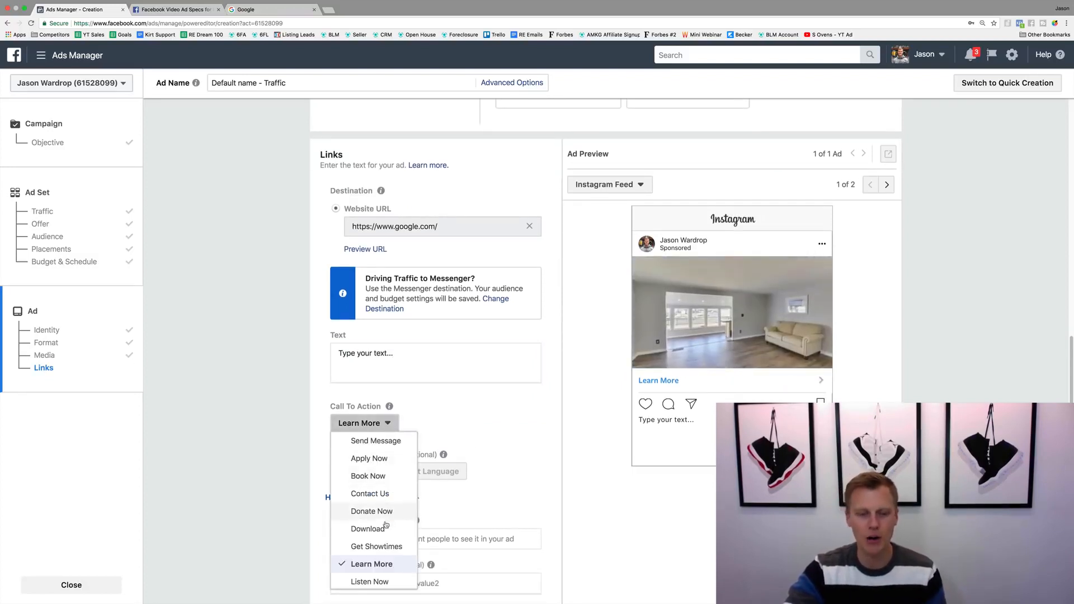
scroll(386, 524, down, 2)
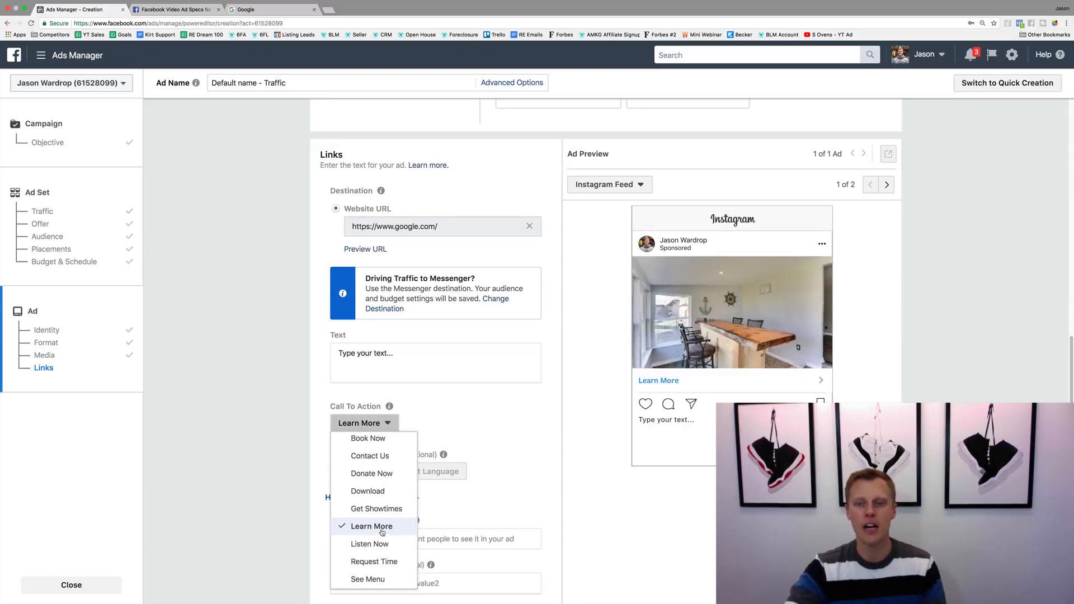
click(383, 532)
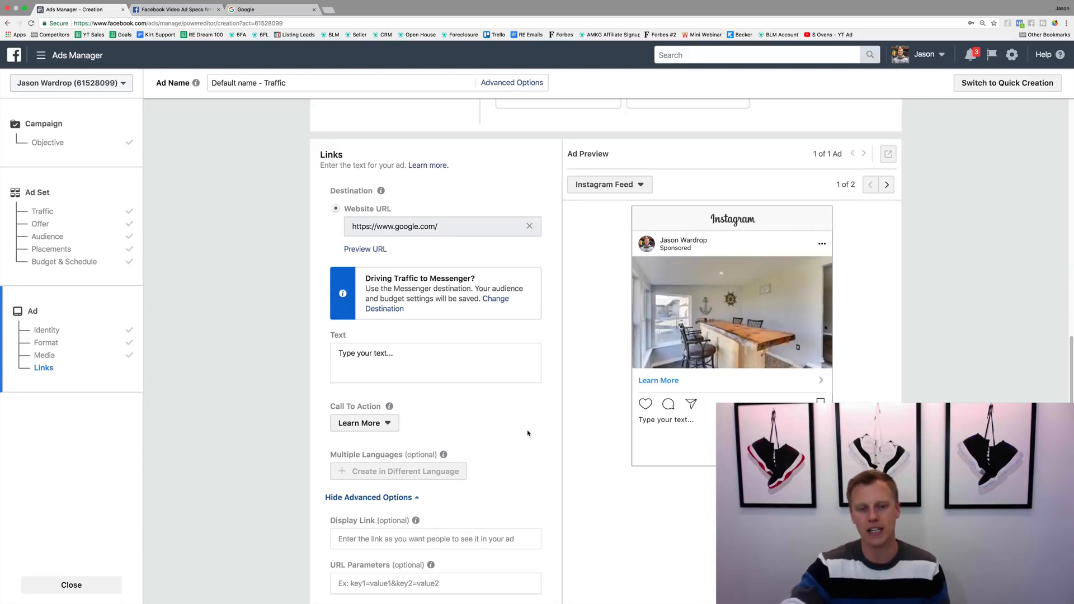
scroll(555, 412, down, 3)
scroll(555, 412, down, 3)
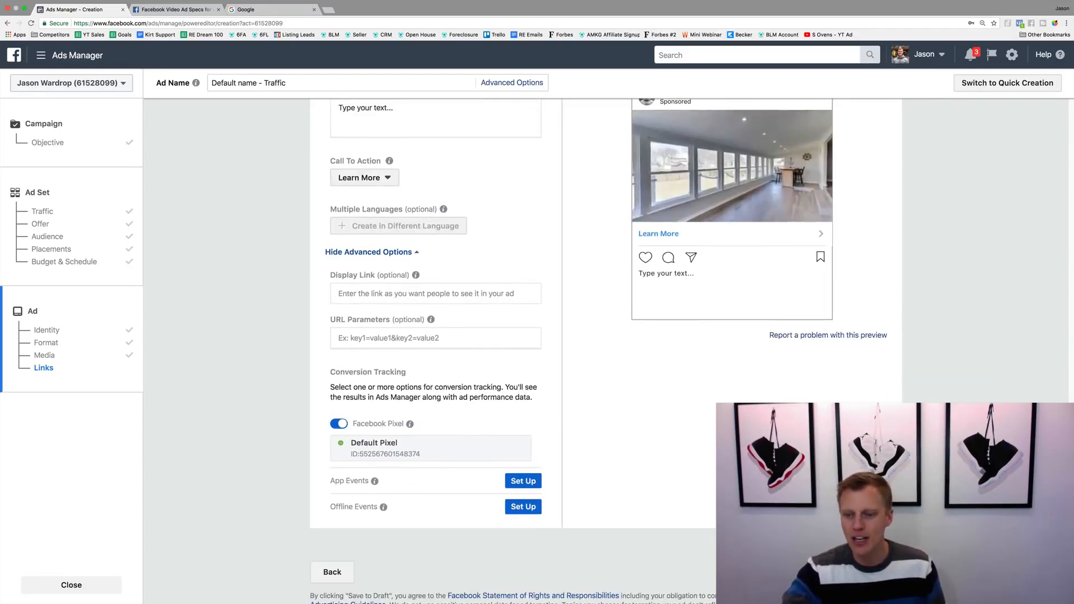
scroll(615, 496, up, 6)
scroll(599, 497, up, 2)
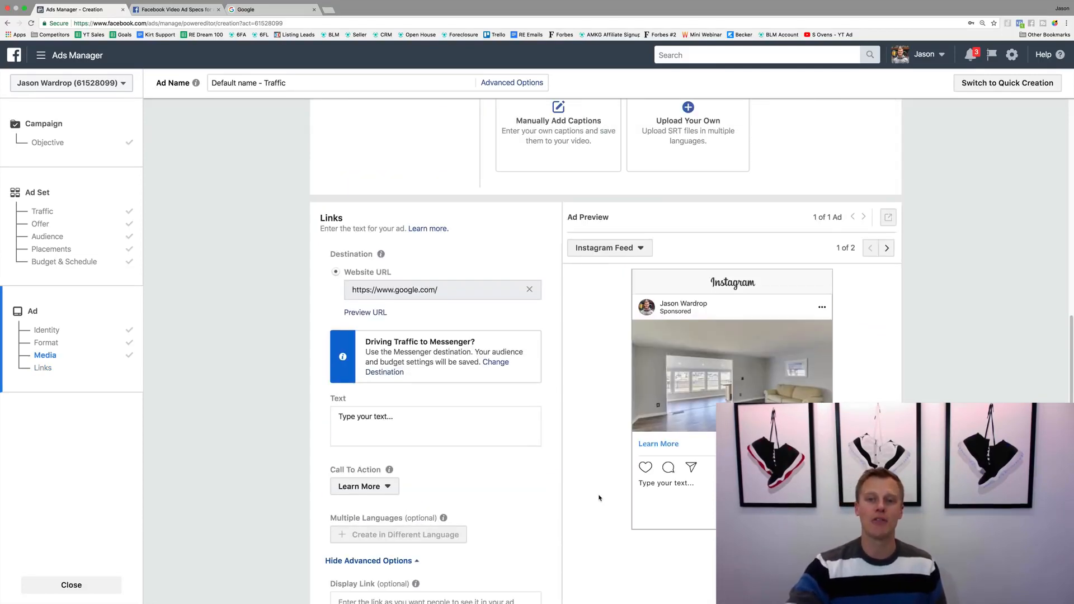